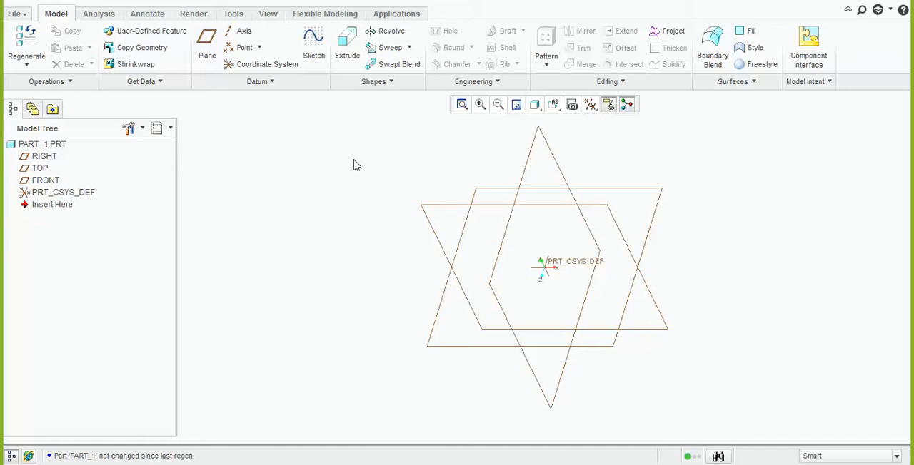
pyautogui.click(343, 61)
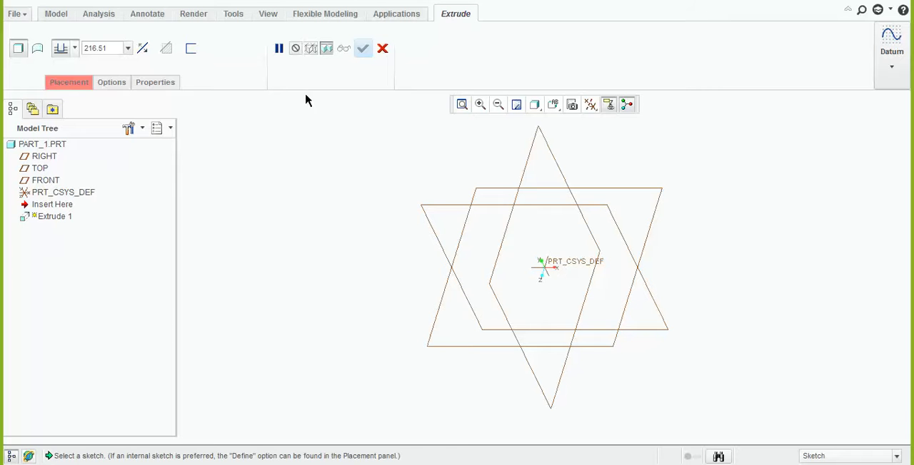
pyautogui.click(69, 83)
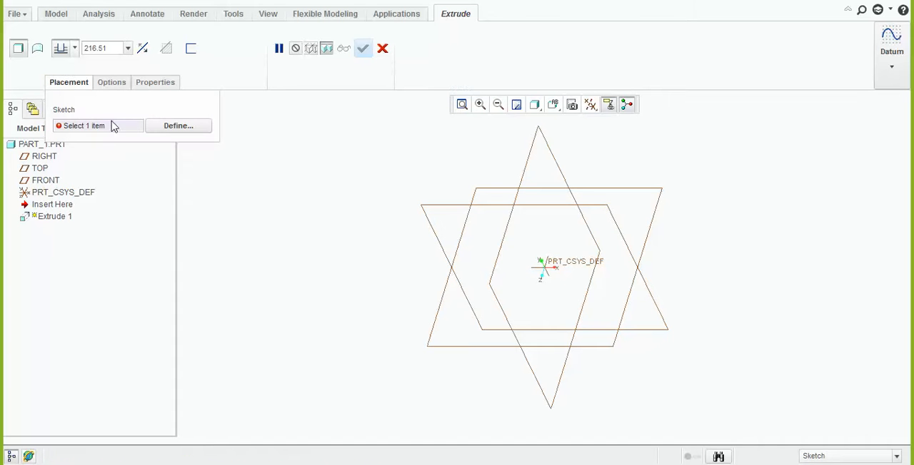
pyautogui.click(176, 126)
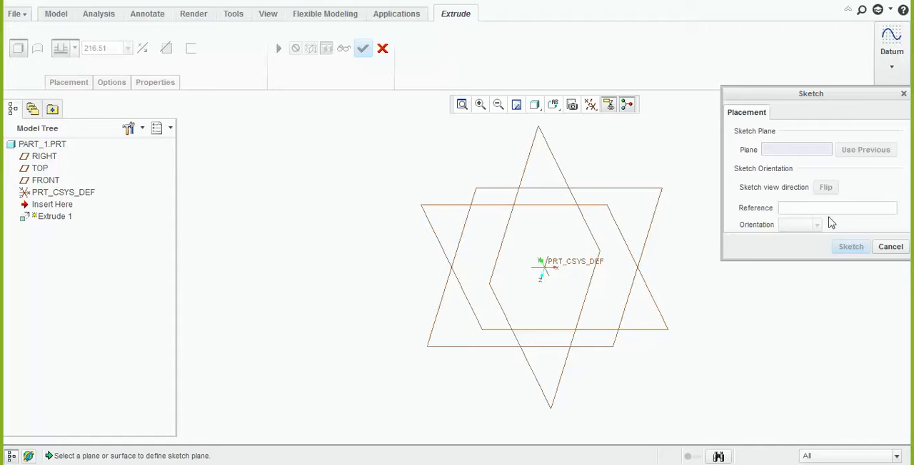
pyautogui.click(891, 247)
pyautogui.click(383, 48)
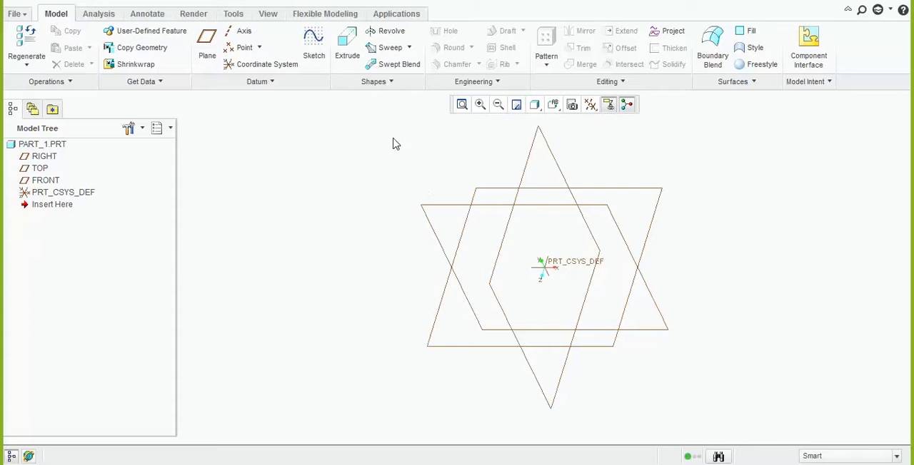
# Start an extrusion with an internal sketch on the FRONT plane, using RIGHT as the reference, and orient the view parallel to the sketch
pyautogui.click(345, 61)
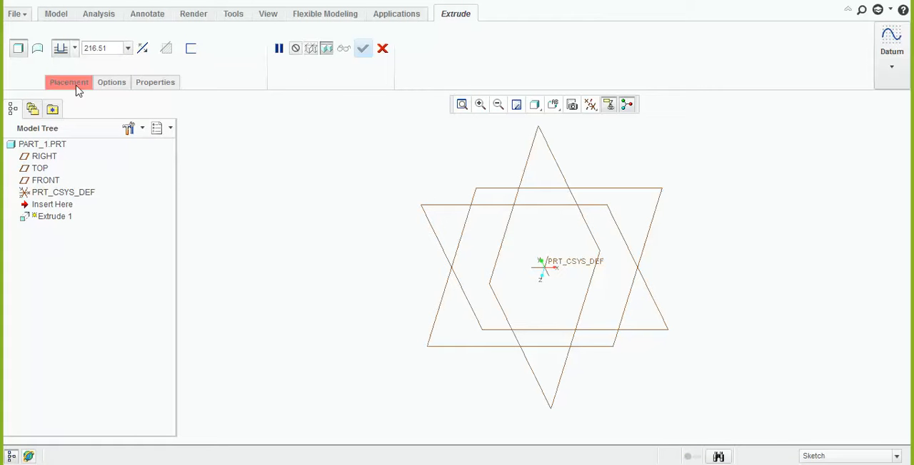
pyautogui.click(77, 87)
pyautogui.click(198, 132)
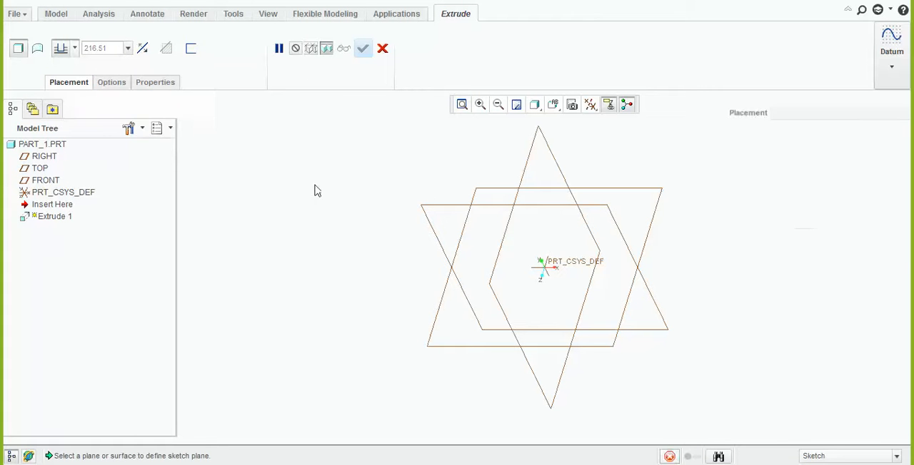
pyautogui.click(441, 210)
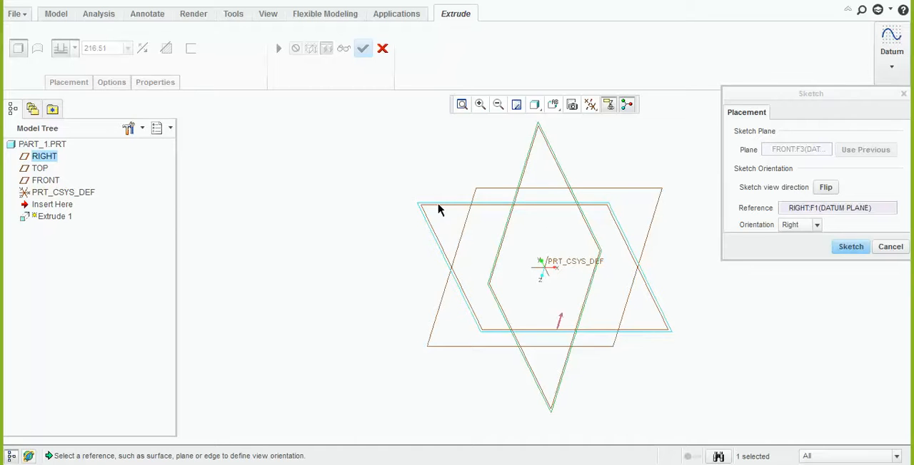
pyautogui.click(858, 247)
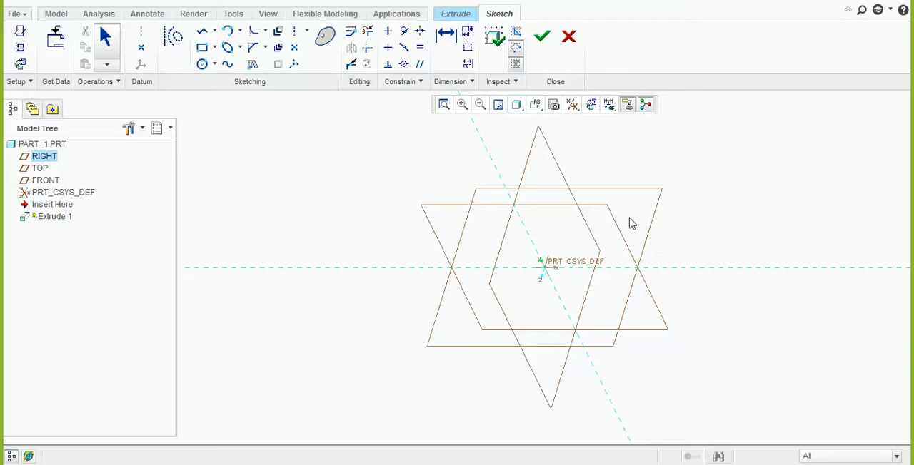
pyautogui.click(591, 107)
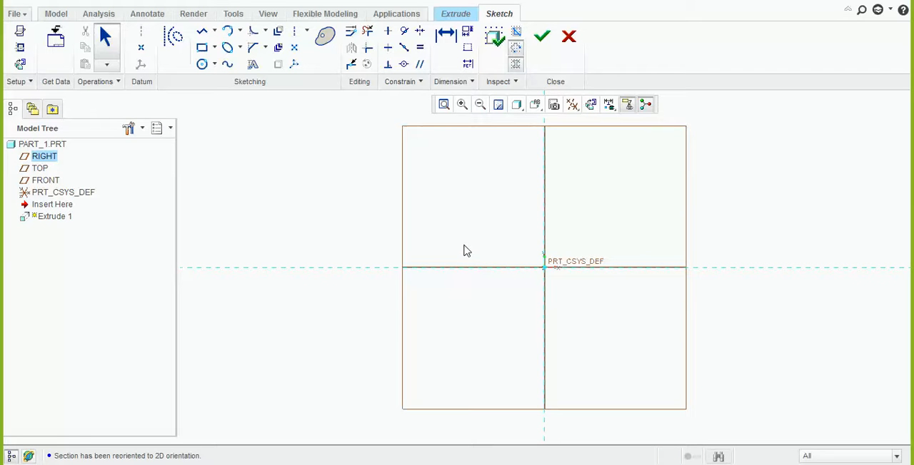
pyautogui.moveTo(505, 331)
pyautogui.mouseDown(button='middle')
pyautogui.moveTo(506, 255)
pyautogui.moveTo(493, 235)
pyautogui.moveTo(447, 230)
pyautogui.moveTo(438, 275)
pyautogui.mouseUp(button='middle')
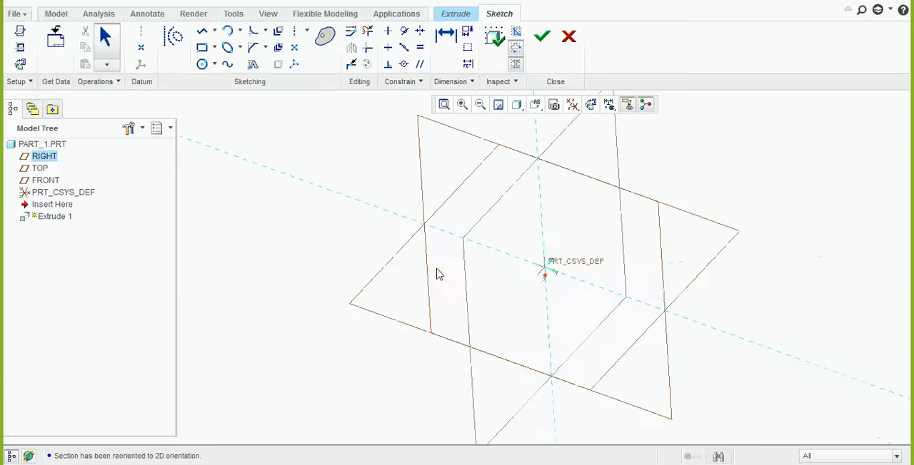
pyautogui.click(592, 107)
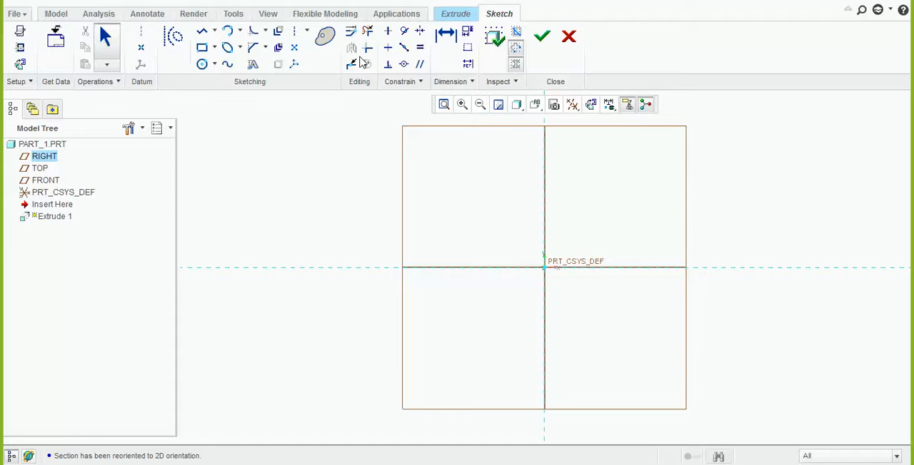
# Sketch a center rectangle about 557 wide and 281 high, centred on the coordinate system origin
pyautogui.click(214, 47)
pyautogui.click(245, 97)
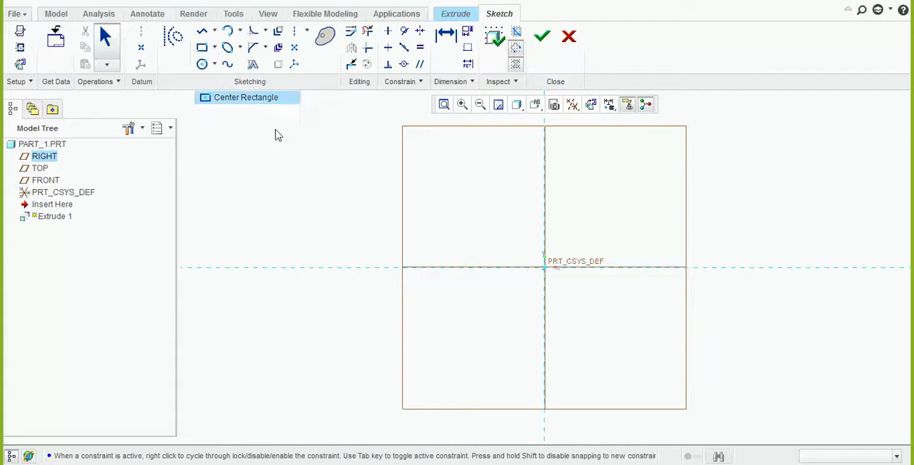
pyautogui.click(544, 267)
pyautogui.click(605, 251)
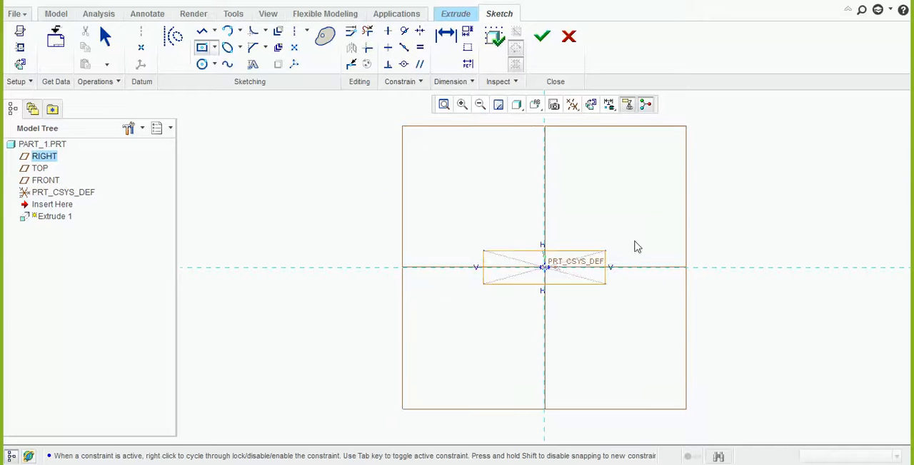
pyautogui.click(700, 189)
pyautogui.middleClick(754, 208)
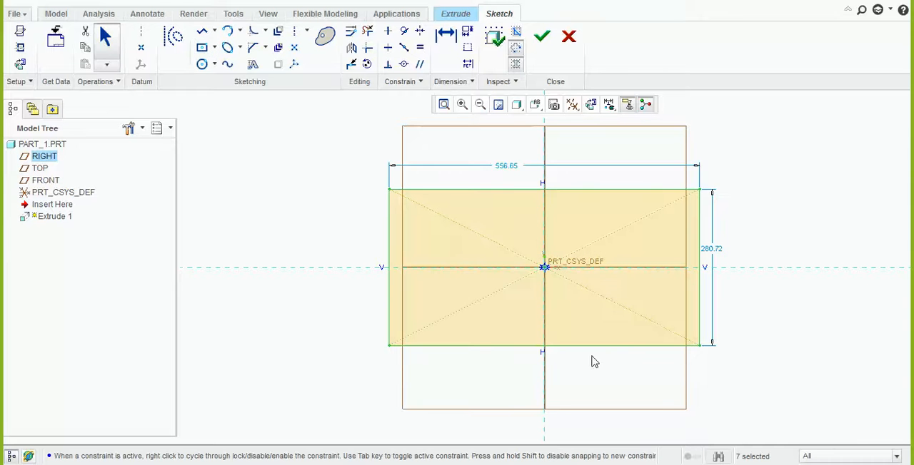
# Set the rectangle's width to 100 and its height to 60, and finish the sketch
pyautogui.doubleClick(506, 166)
pyautogui.write('100')
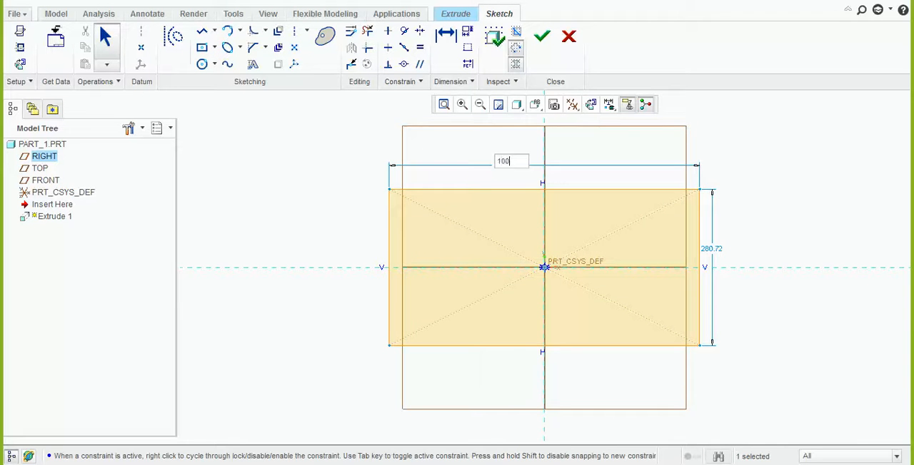
pyautogui.press('Return')
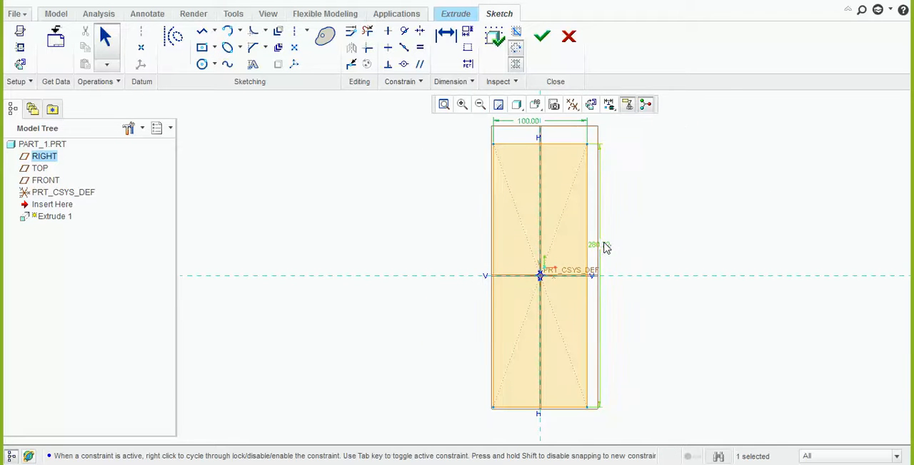
pyautogui.doubleClick(605, 246)
pyautogui.write('60')
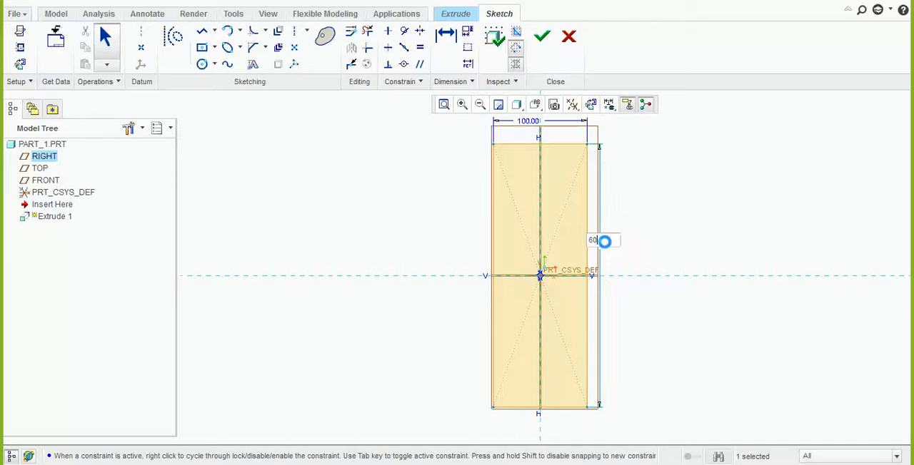
pyautogui.press('Return')
pyautogui.click(541, 37)
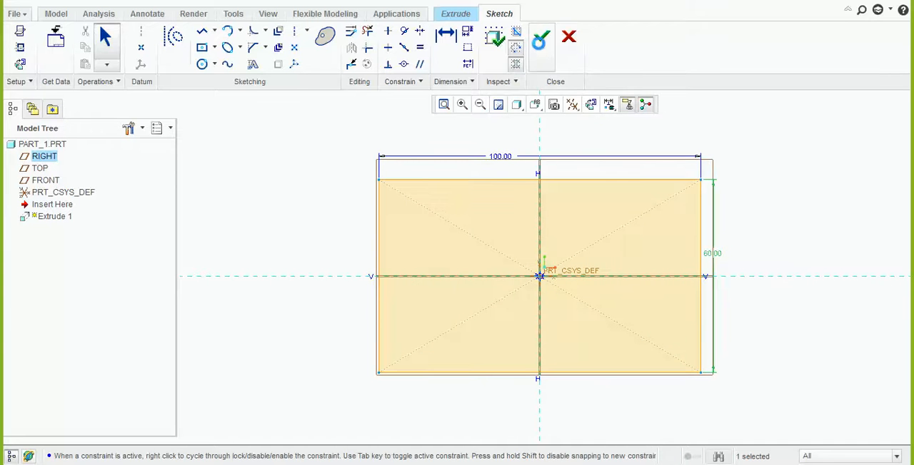
# Set the rectangle's extrusion depth to 5
pyautogui.moveTo(516, 318)
pyautogui.mouseDown(button='middle')
pyautogui.moveTo(519, 272)
pyautogui.moveTo(510, 269)
pyautogui.mouseUp(button='middle')
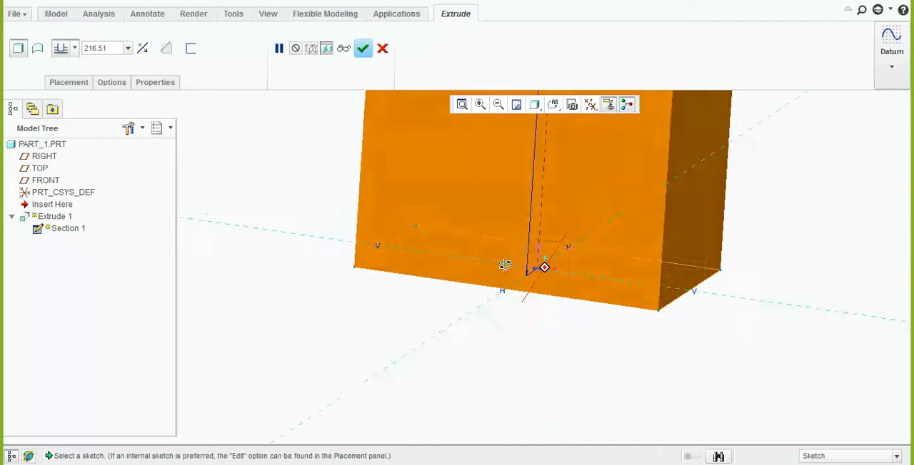
pyautogui.doubleClick(105, 47)
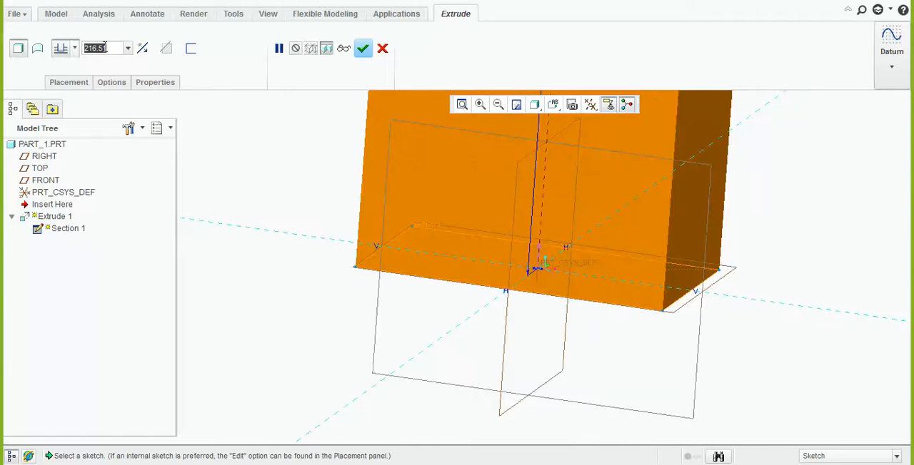
pyautogui.write('5')
pyautogui.press('Return')
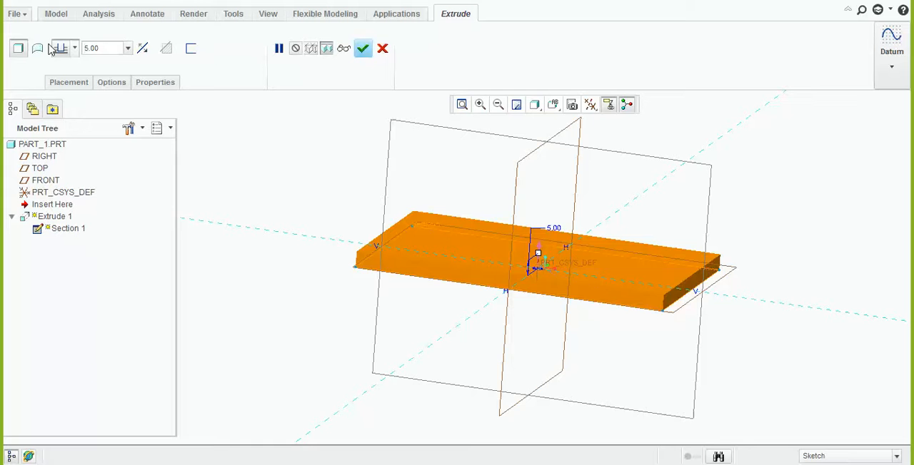
pyautogui.moveTo(397, 243); pyautogui.dragTo(388, 273, button='middle')
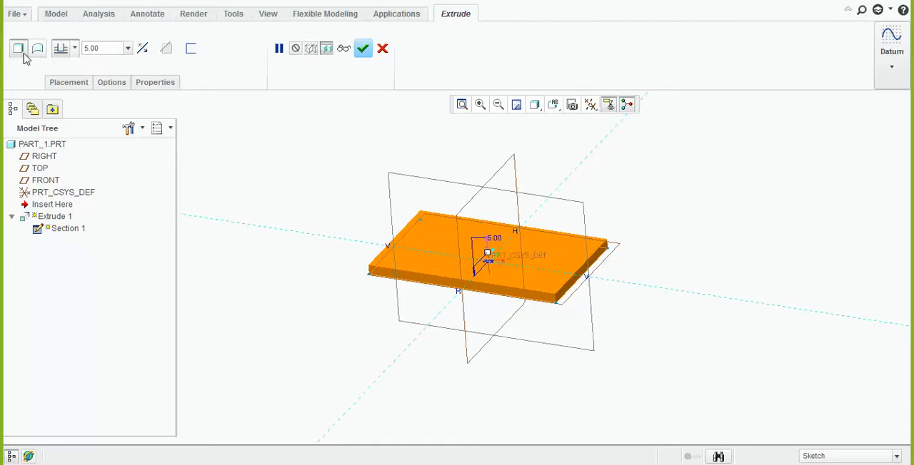
pyautogui.click(75, 48)
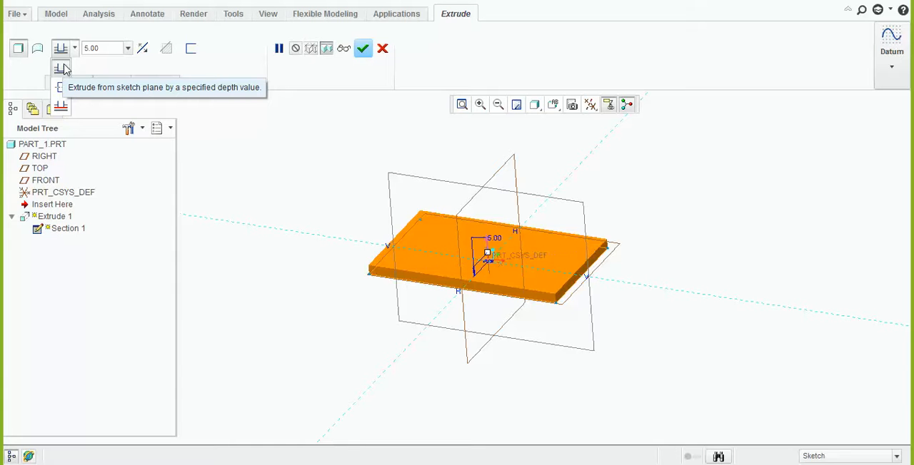
pyautogui.click(110, 50)
pyautogui.moveTo(107, 49); pyautogui.dragTo(66, 49)
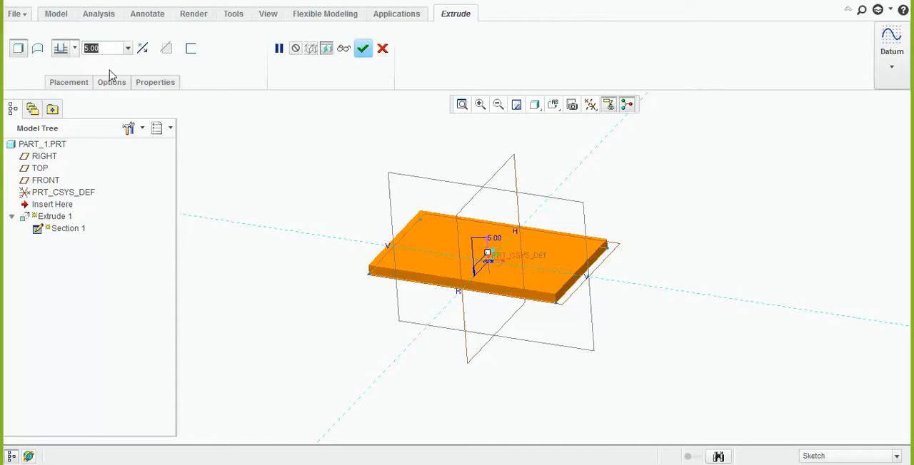
pyautogui.click(74, 49)
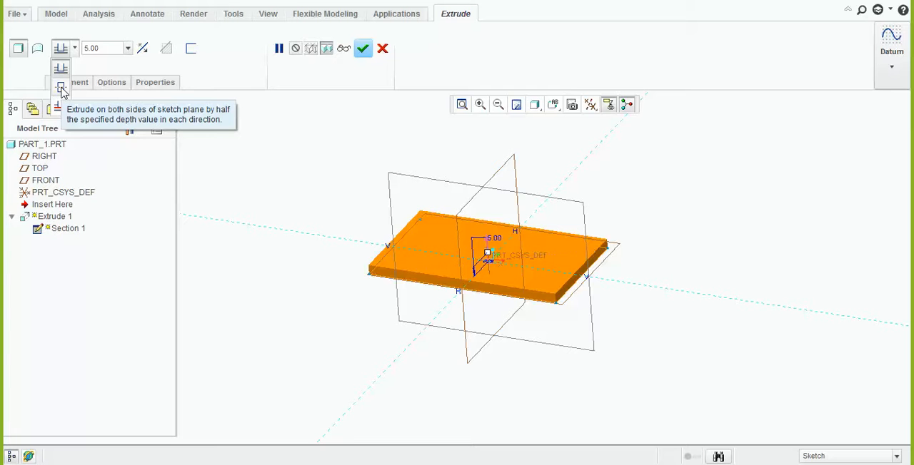
pyautogui.click(508, 328)
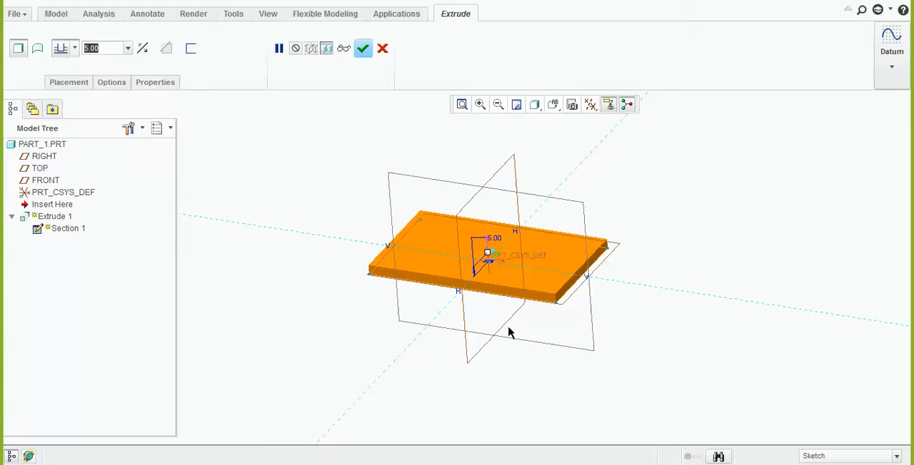
# Check the plate preview and complete the extrusion
pyautogui.moveTo(517, 311); pyautogui.dragTo(499, 276, button='middle')
pyautogui.scroll(3, 454, 269)
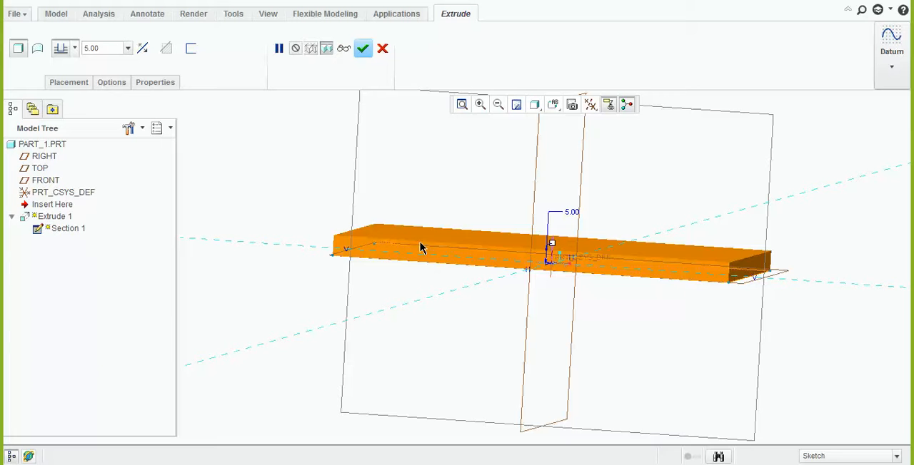
pyautogui.moveTo(414, 290); pyautogui.dragTo(474, 277, button='middle')
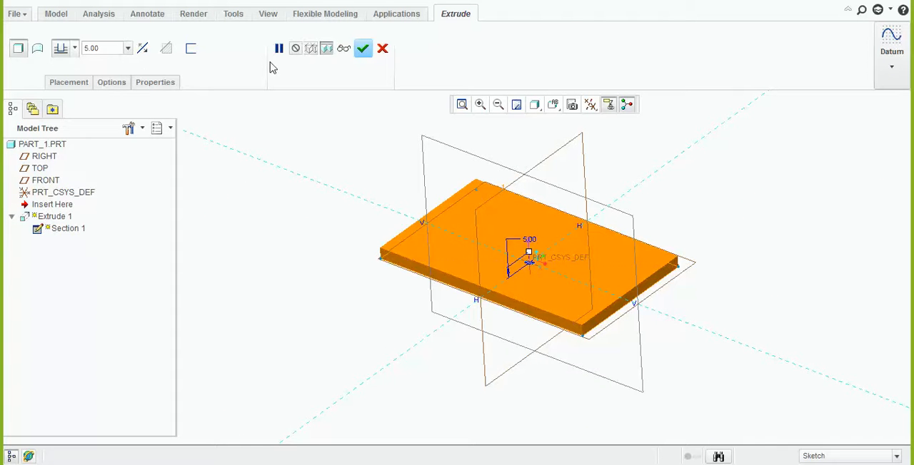
pyautogui.click(364, 50)
# Start a second extrusion with its sketch on the plate's large upper face, and orient the view parallel to the sketch
pyautogui.moveTo(436, 229); pyautogui.dragTo(436, 197, button='middle')
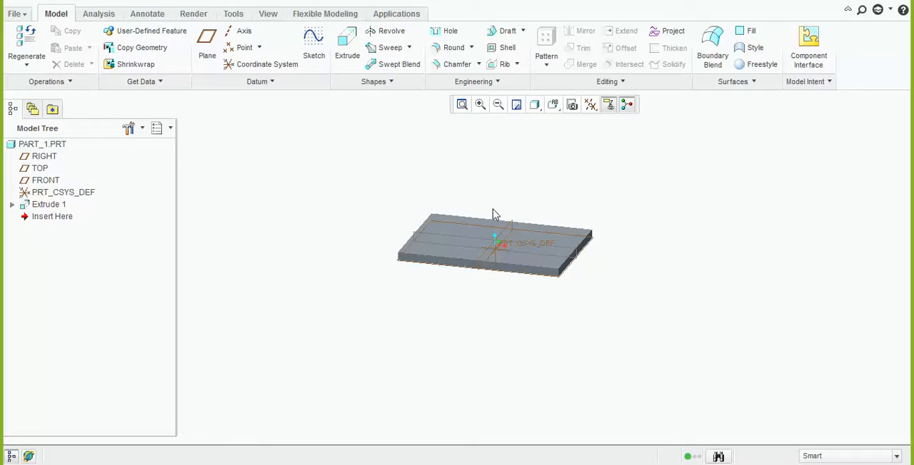
pyautogui.click(348, 47)
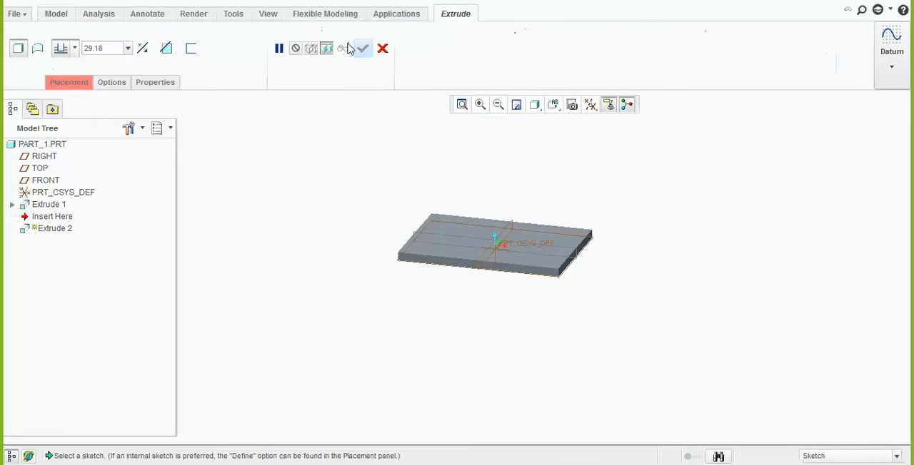
pyautogui.scroll(5, 469, 239)
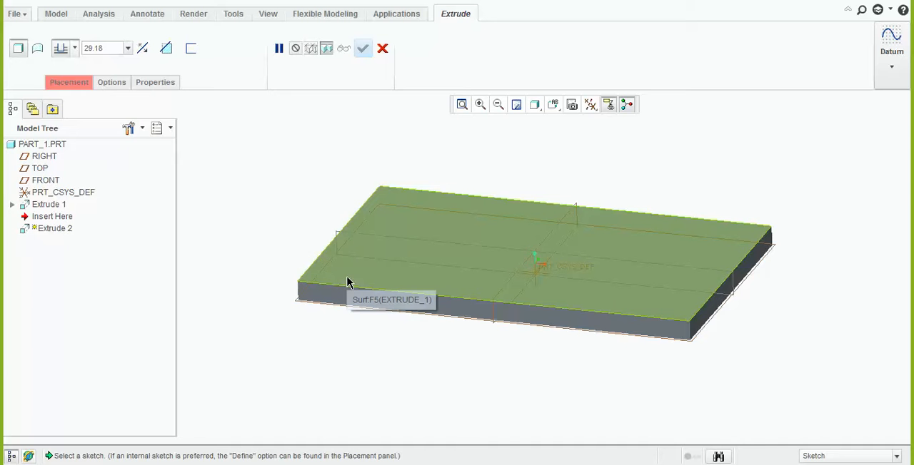
pyautogui.click(347, 283)
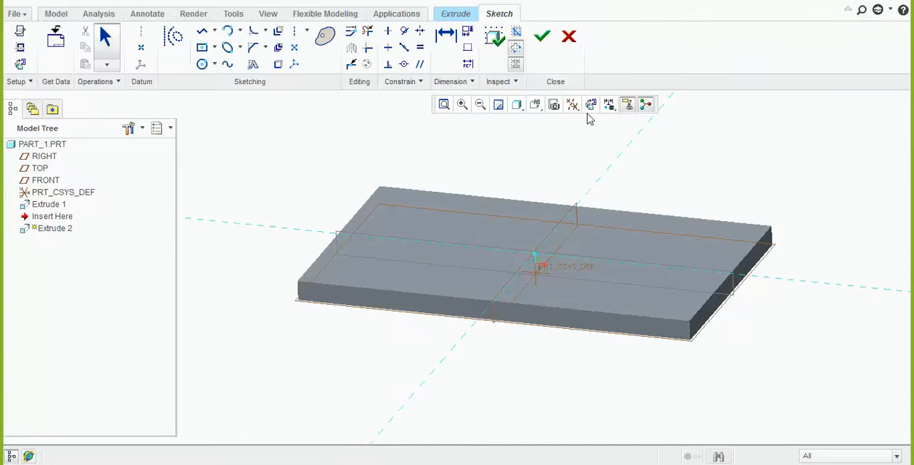
pyautogui.click(590, 106)
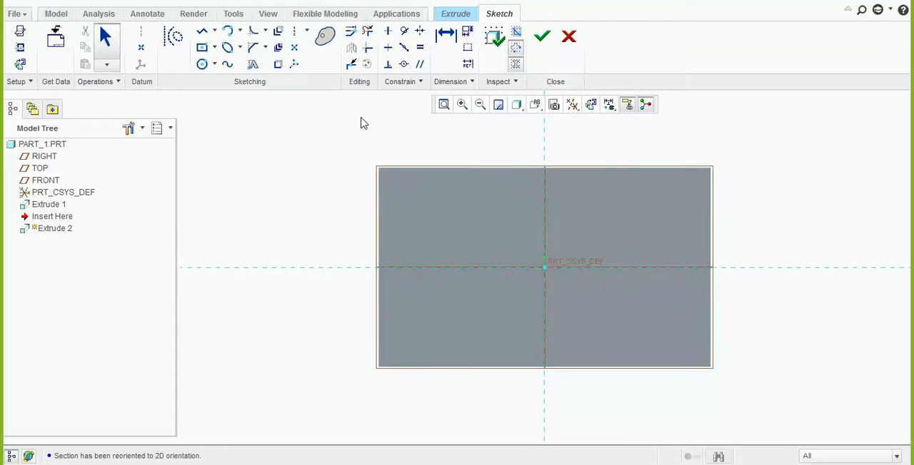
# Project the full outline loop of the plate's upper face into the sketch and finish the sketch
pyautogui.click(279, 64)
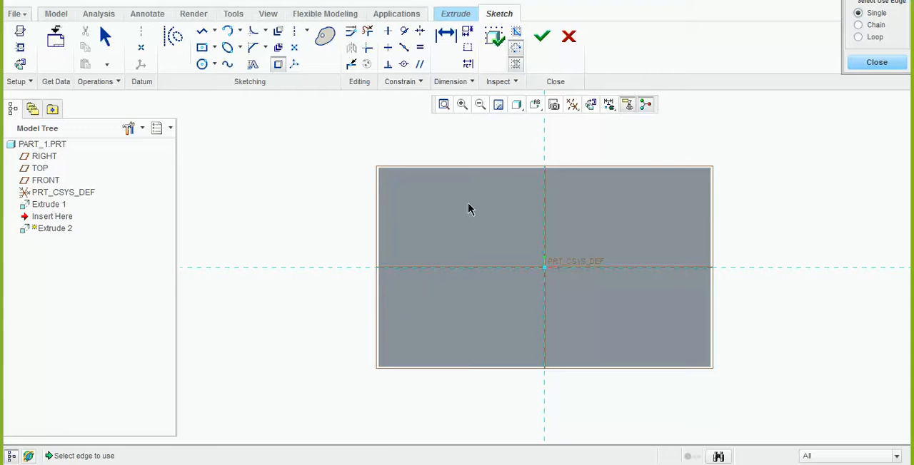
pyautogui.click(860, 38)
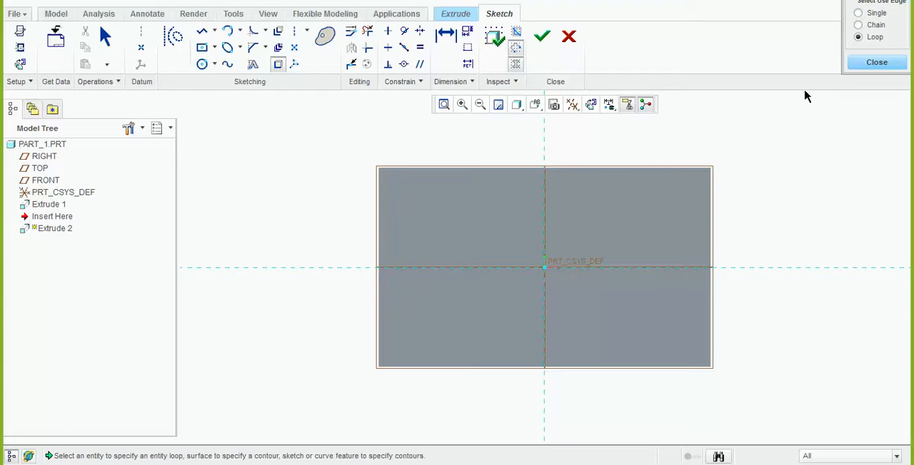
pyautogui.click(681, 201)
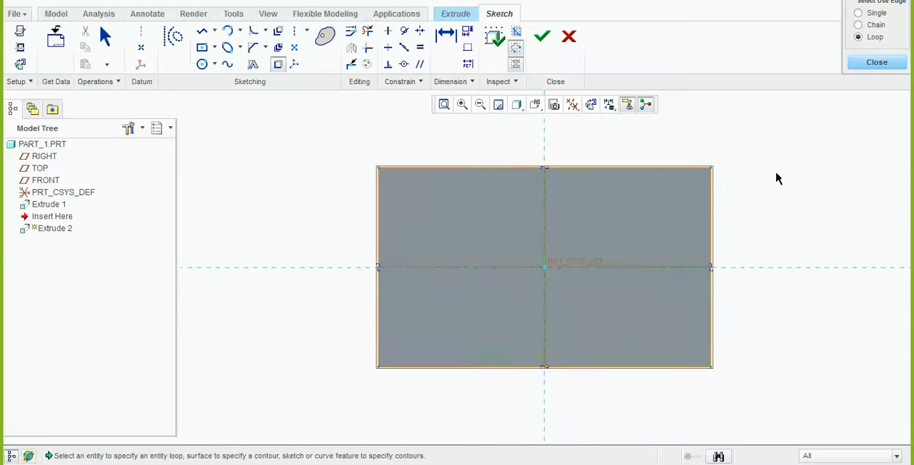
pyautogui.click(865, 62)
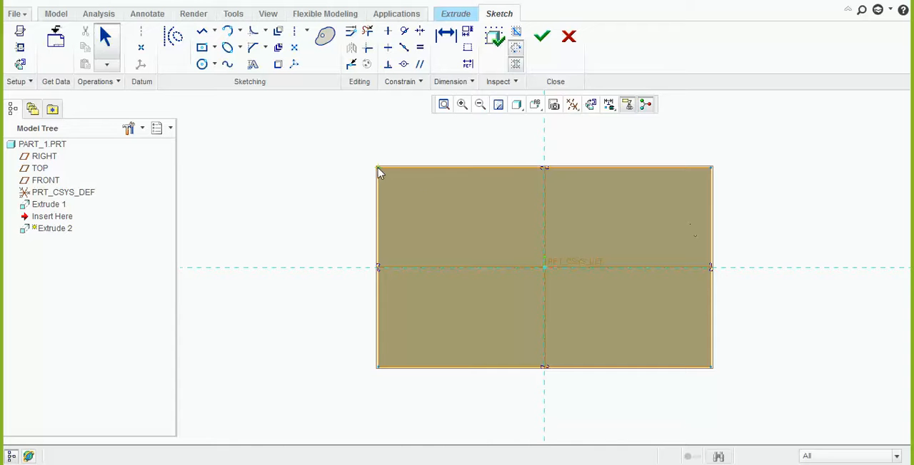
pyautogui.moveTo(509, 330)
pyautogui.mouseDown(button='middle')
pyautogui.moveTo(507, 253)
pyautogui.moveTo(489, 256)
pyautogui.moveTo(488, 273)
pyautogui.mouseUp(button='middle')
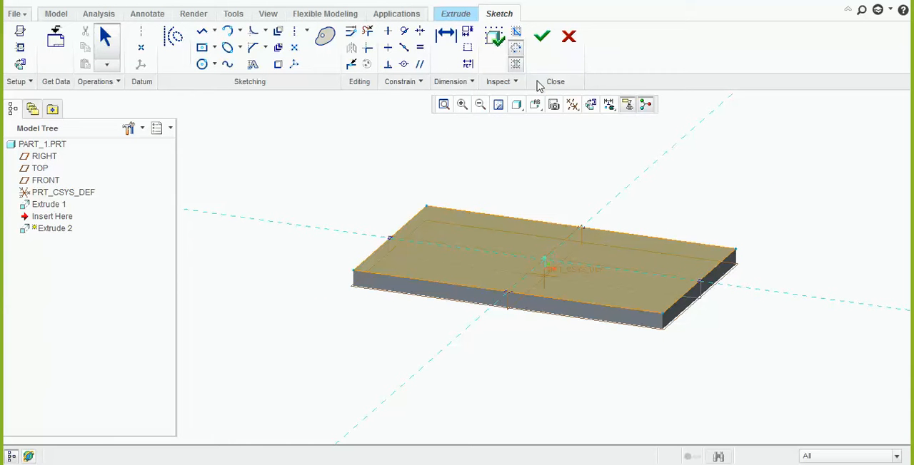
pyautogui.click(542, 37)
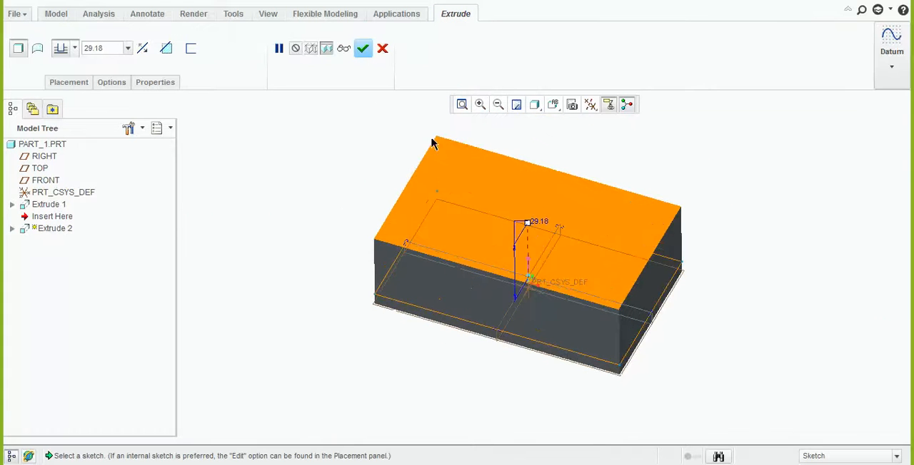
# Thicken the second extrusion's section into a wall with a thickness of 5
pyautogui.click(191, 50)
pyautogui.doubleClick(220, 49)
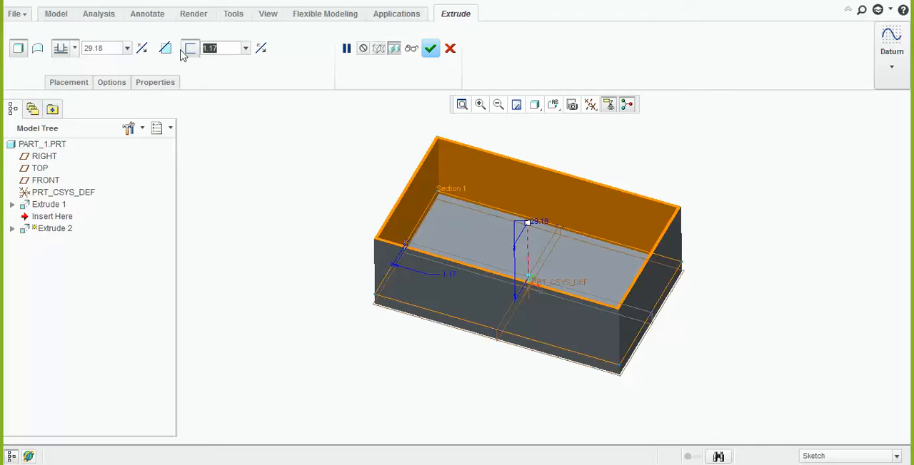
pyautogui.write('5')
pyautogui.press('Return')
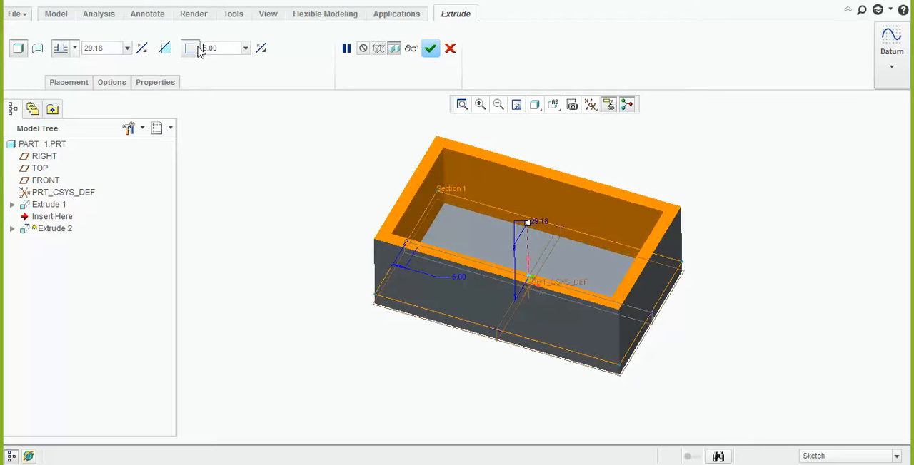
# Check the wall thickness on both sides of the outline, keep it inside, and complete the extrusion
pyautogui.moveTo(326, 207)
pyautogui.mouseDown(button='middle')
pyautogui.moveTo(326, 172)
pyautogui.moveTo(323, 199)
pyautogui.mouseUp(button='middle')
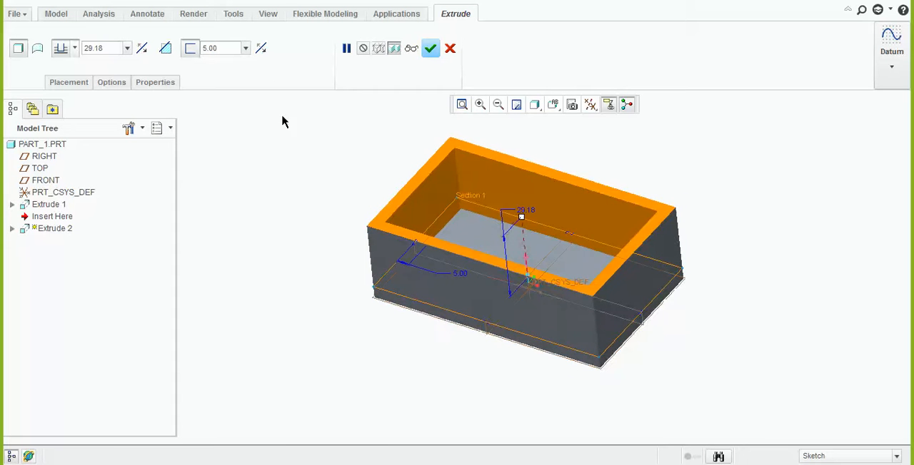
pyautogui.click(262, 49)
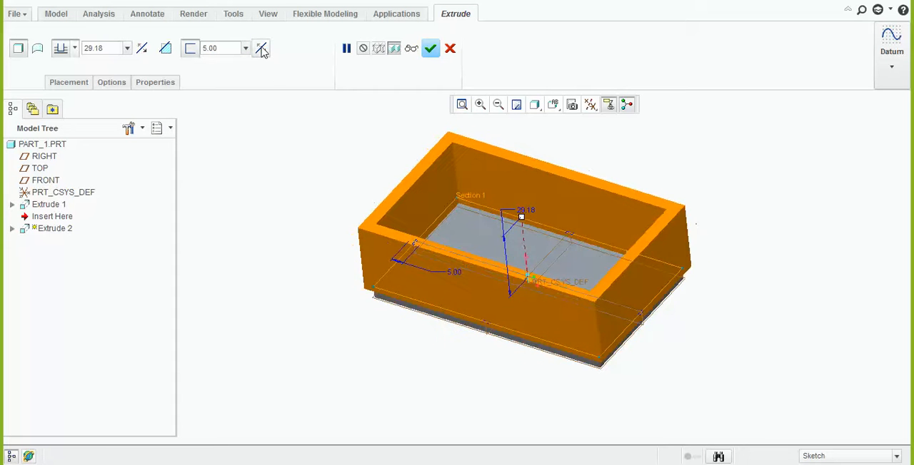
pyautogui.click(261, 48)
pyautogui.moveTo(369, 213); pyautogui.dragTo(369, 207, button='middle')
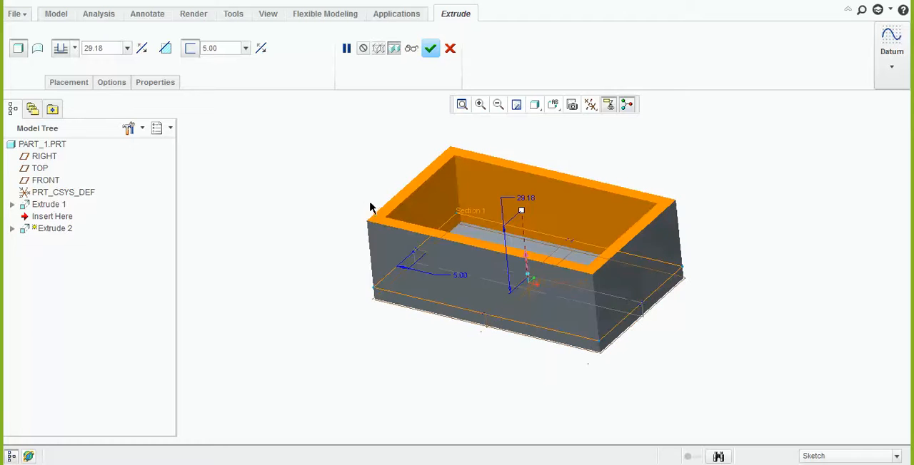
pyautogui.click(430, 48)
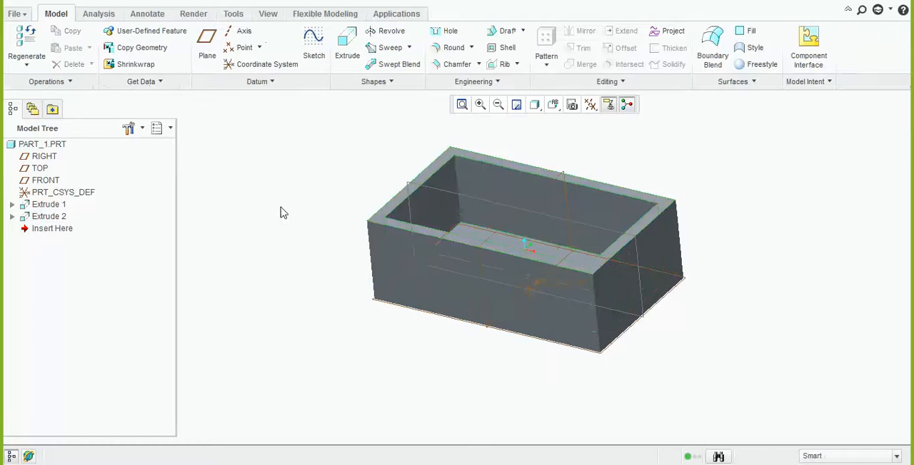
# Redefine the wall extrusion (Extrude 2) with a depth of 25
pyautogui.moveTo(281, 209); pyautogui.dragTo(283, 265, button='middle')
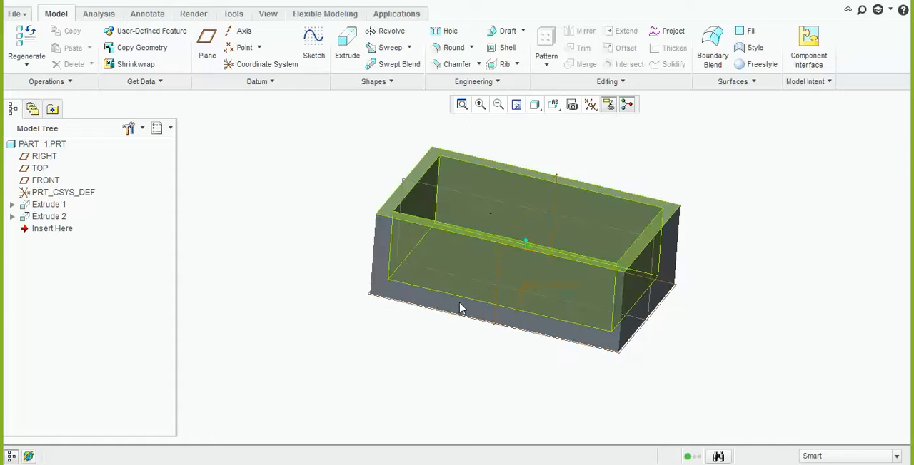
pyautogui.moveTo(467, 289); pyautogui.dragTo(316, 232, button='middle')
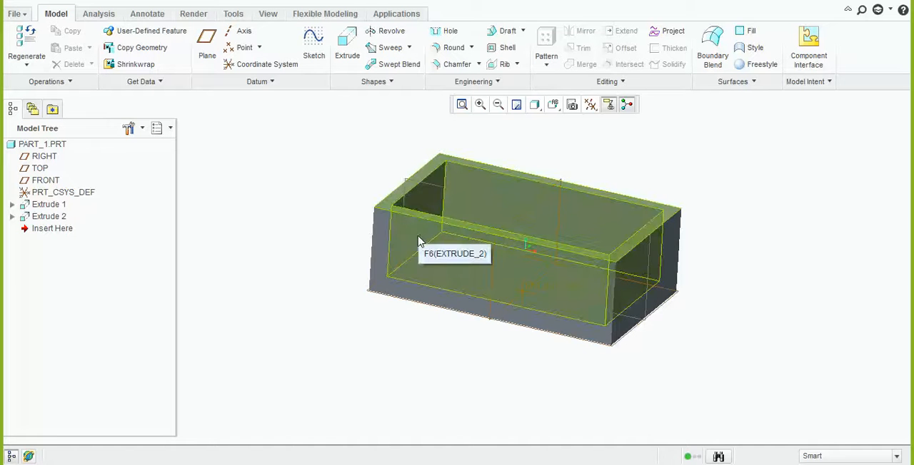
pyautogui.moveTo(419, 249); pyautogui.dragTo(399, 248, button='middle')
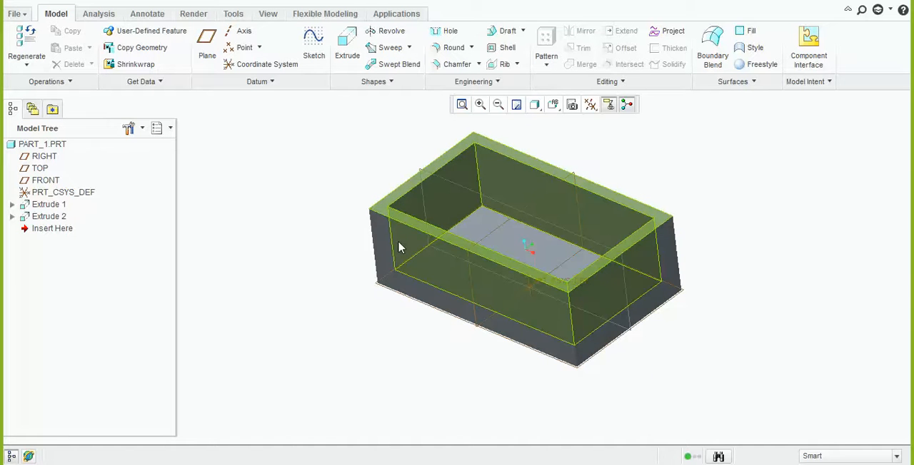
pyautogui.click(12, 217)
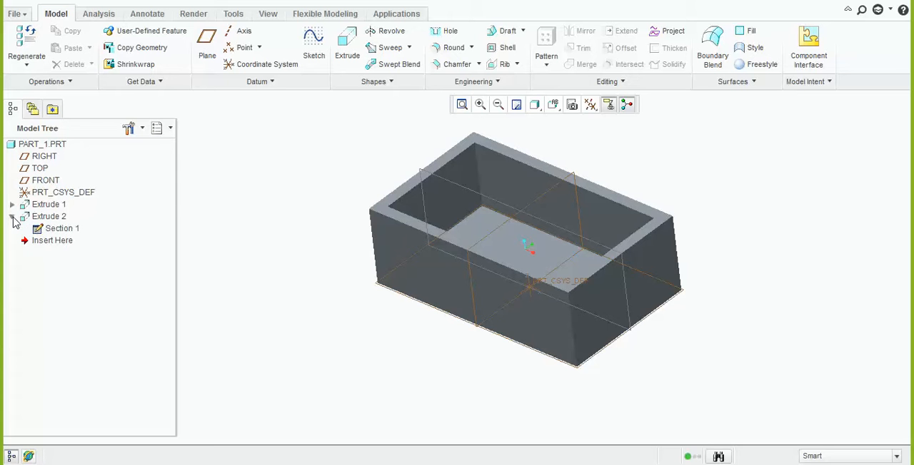
pyautogui.click(51, 234)
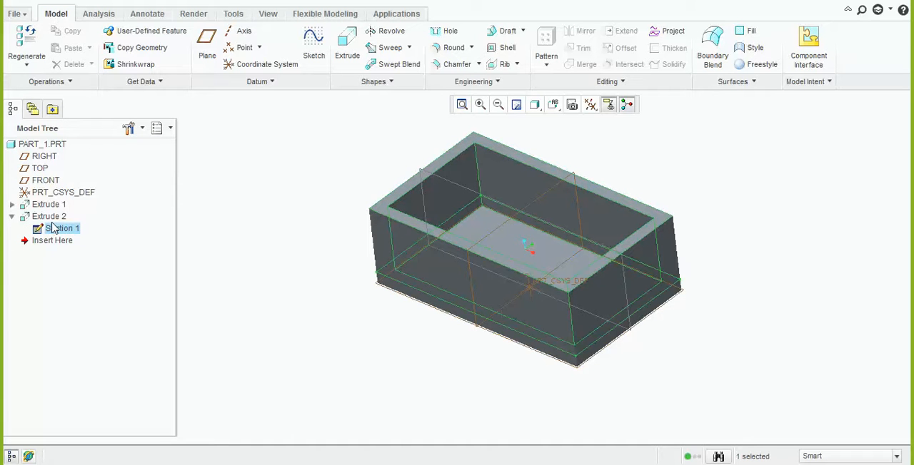
pyautogui.rightClick(52, 217)
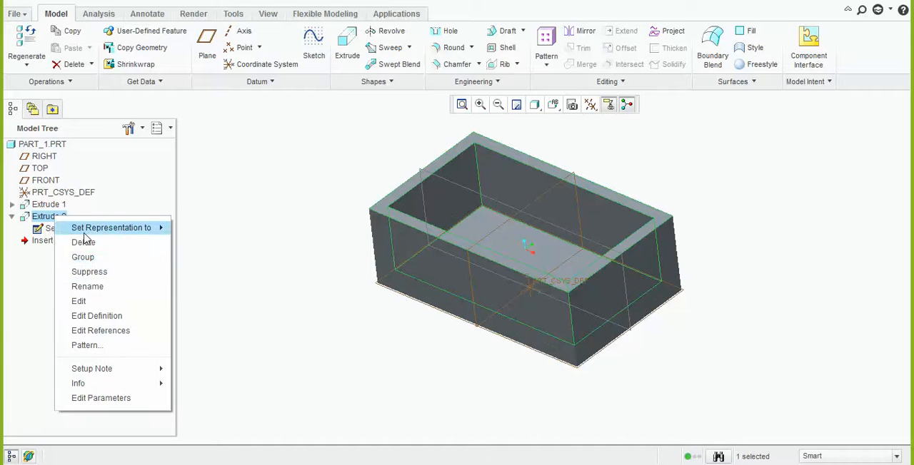
pyautogui.click(98, 316)
pyautogui.moveTo(341, 332); pyautogui.dragTo(367, 312, button='middle')
pyautogui.moveTo(107, 50); pyautogui.dragTo(4, 65)
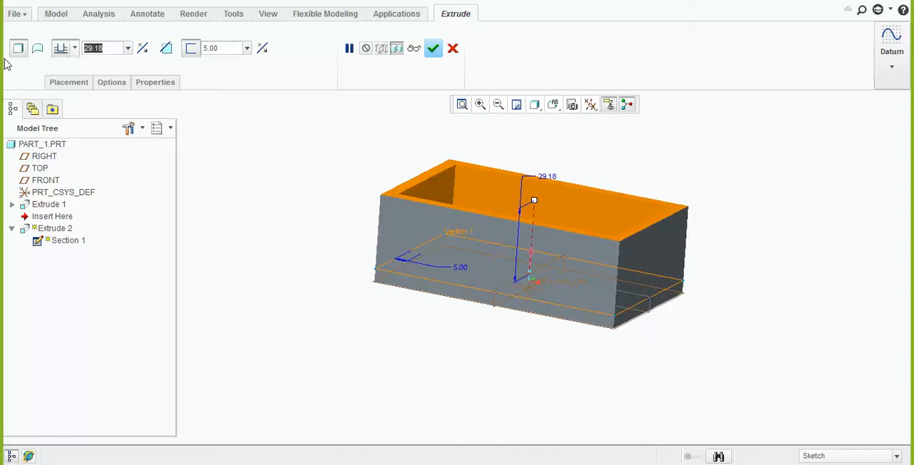
pyautogui.write('25')
pyautogui.press('Return')
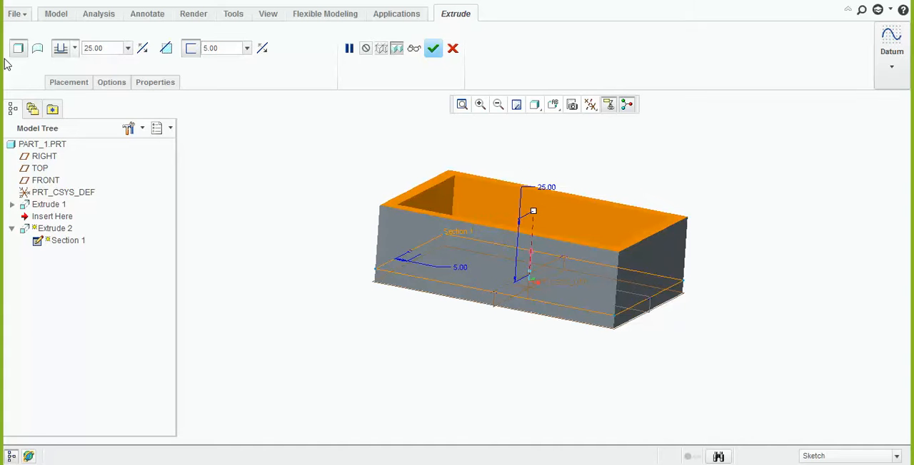
pyautogui.click(433, 48)
# Start a third extrusion with its sketch on the walls' upper rim face, and orient the view parallel to the sketch
pyautogui.moveTo(342, 210); pyautogui.dragTo(328, 244, button='middle')
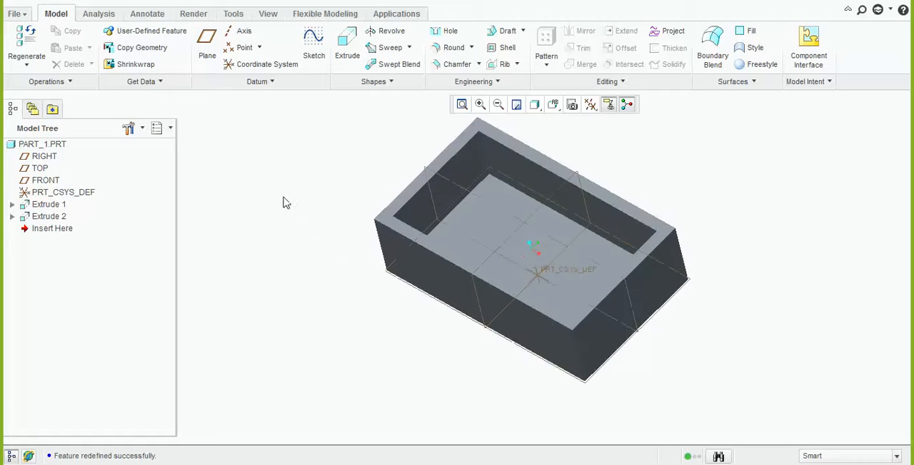
pyautogui.click(345, 52)
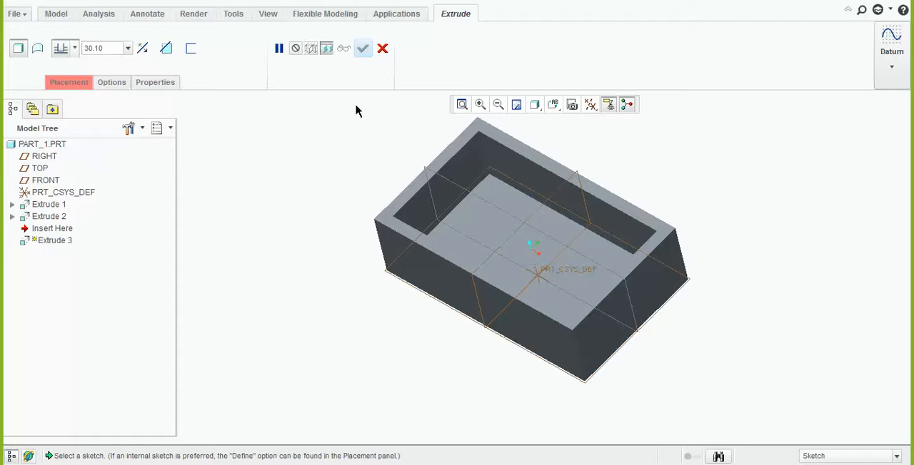
pyautogui.click(519, 148)
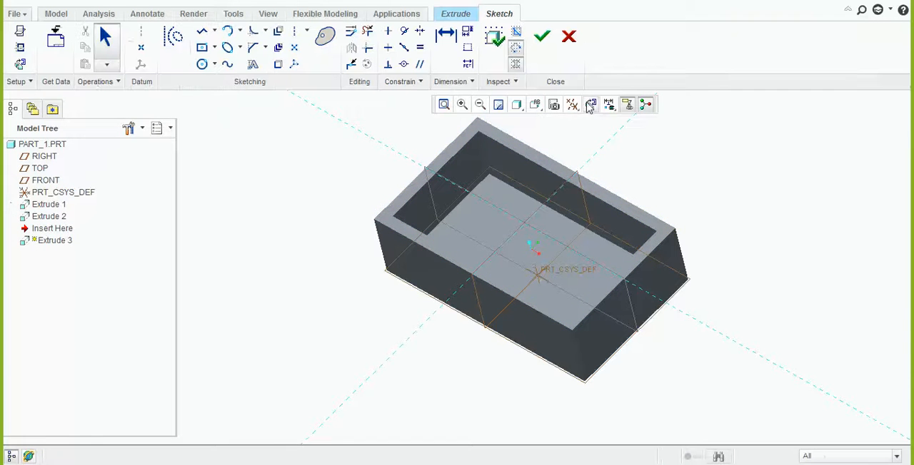
pyautogui.click(589, 106)
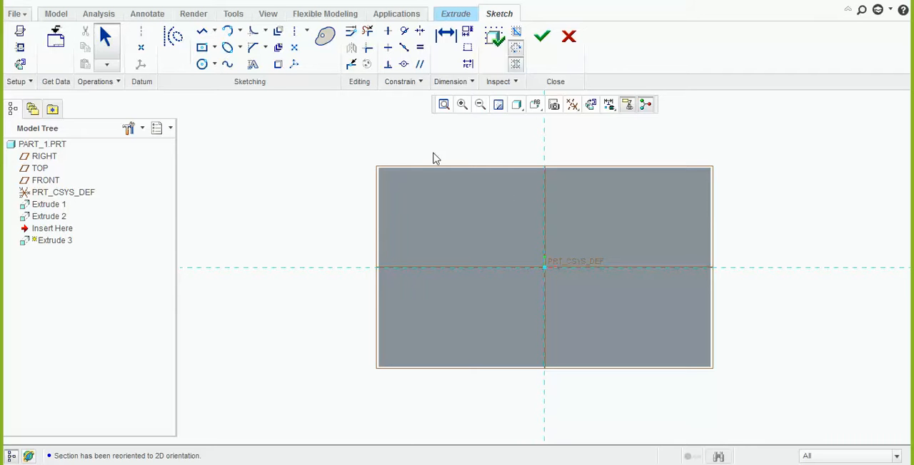
# Project the inner edge of the rear long wall into the sketch and return to the view parallel to the sketch
pyautogui.click(279, 64)
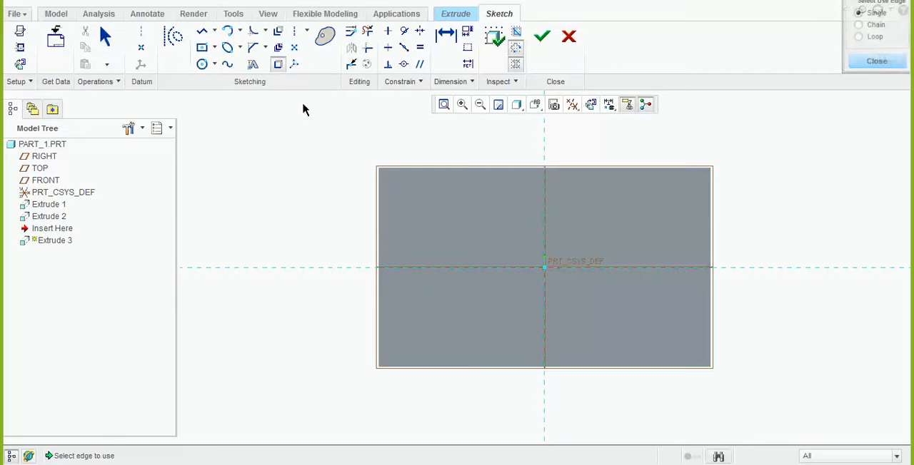
pyautogui.click(489, 193)
pyautogui.click(876, 62)
pyautogui.moveTo(714, 242); pyautogui.dragTo(571, 231, button='middle')
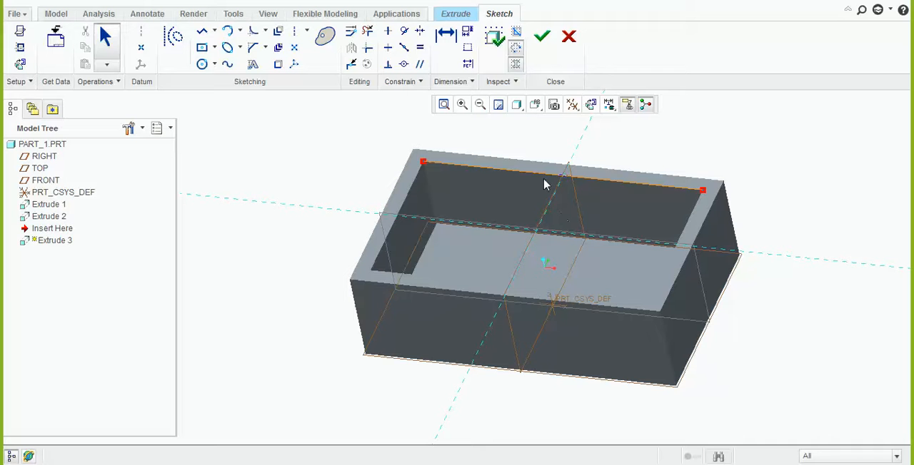
pyautogui.click(591, 104)
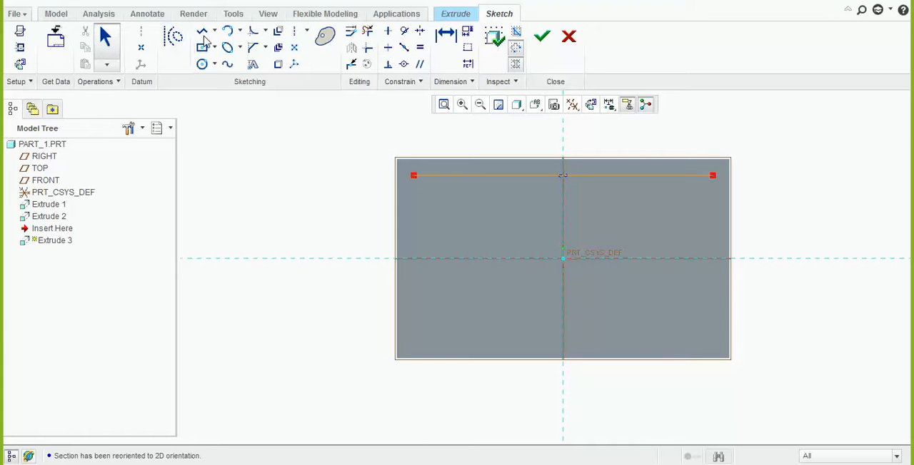
pyautogui.click(214, 48)
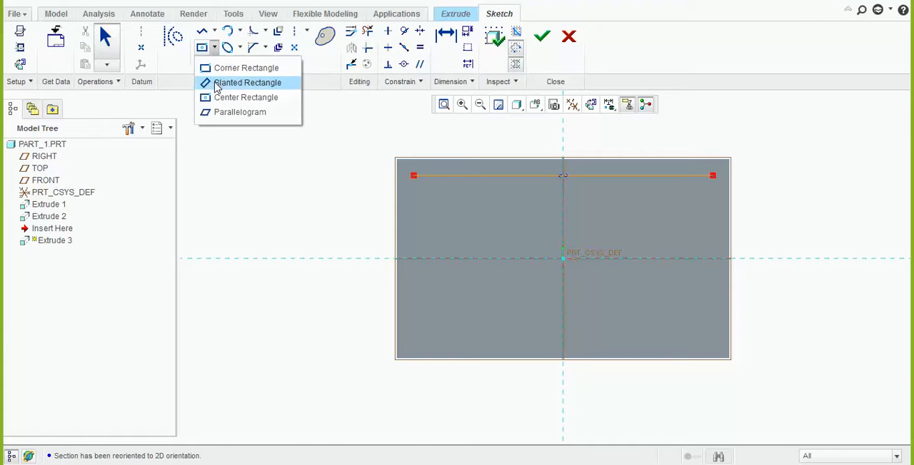
pyautogui.click(233, 84)
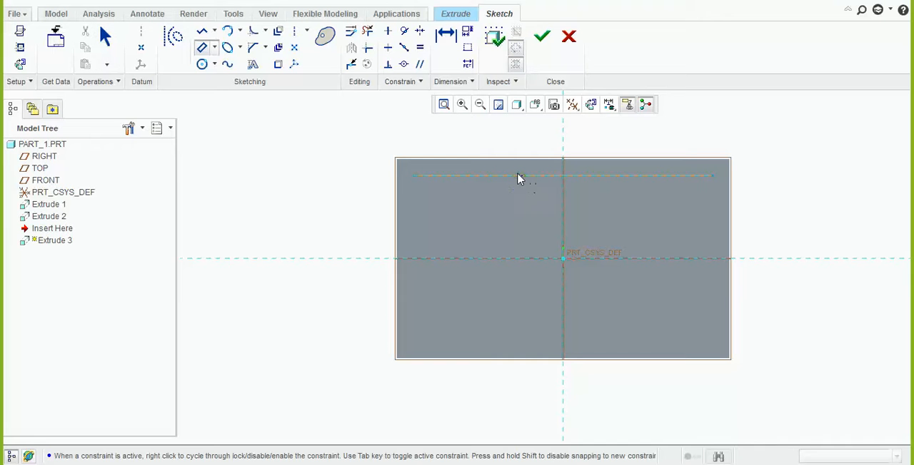
pyautogui.click(516, 176)
pyautogui.click(494, 302)
# Sketch a narrow slanted parallelogram about 40 high, starting on the projected edge about 17 left of the vertical reference
pyautogui.click(214, 47)
pyautogui.click(230, 112)
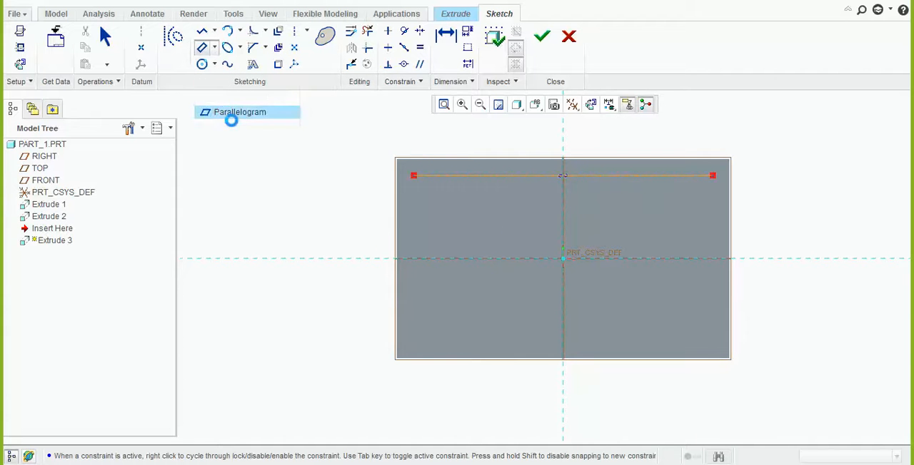
pyautogui.click(491, 173)
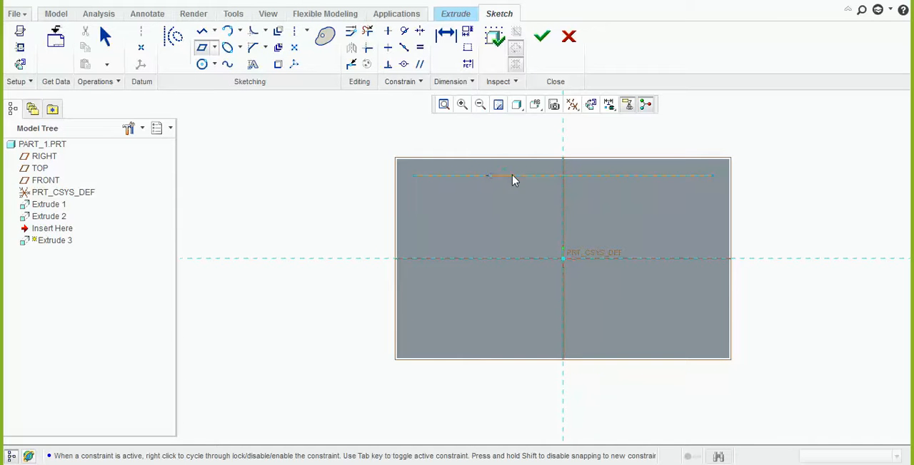
pyautogui.click(506, 178)
pyautogui.click(472, 312)
pyautogui.middleClick(475, 310)
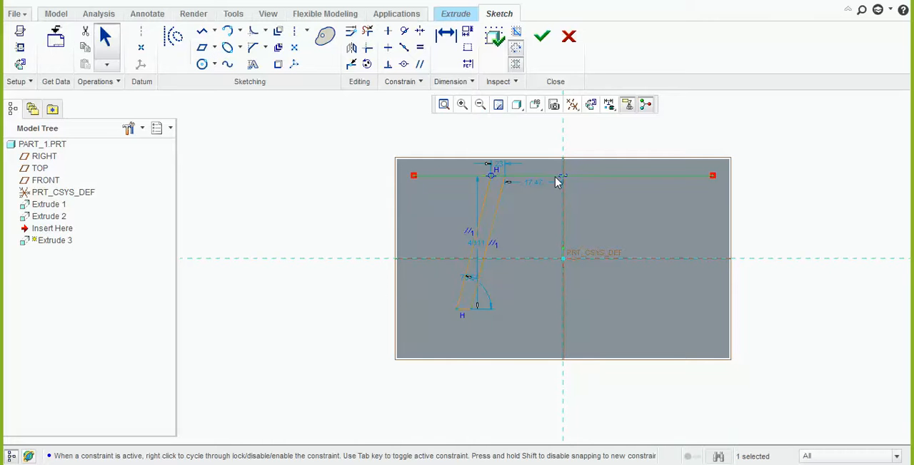
pyautogui.click(813, 214)
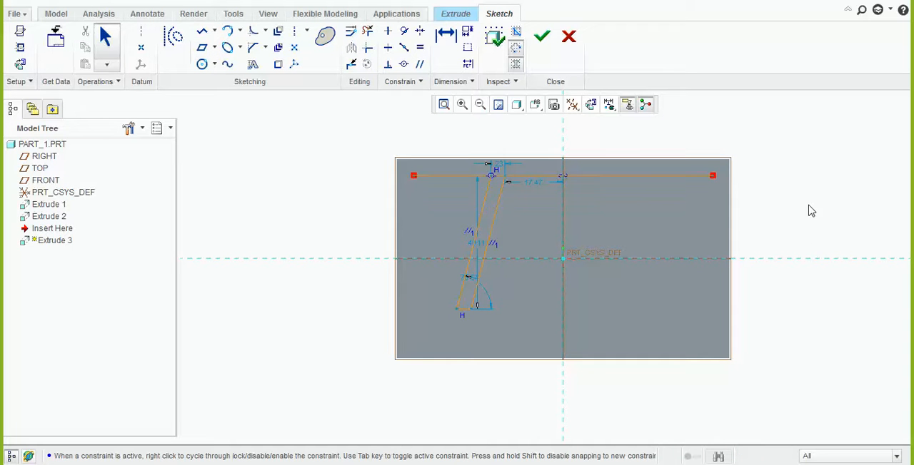
pyautogui.click(626, 177)
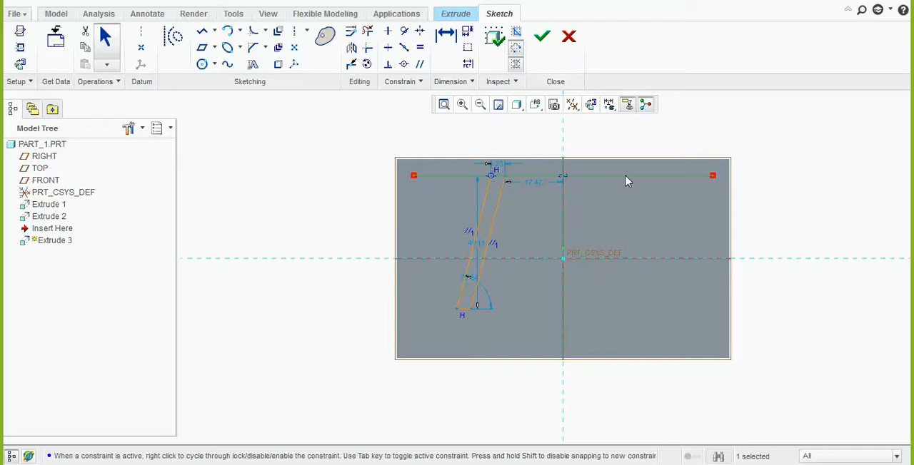
pyautogui.rightClick(625, 181)
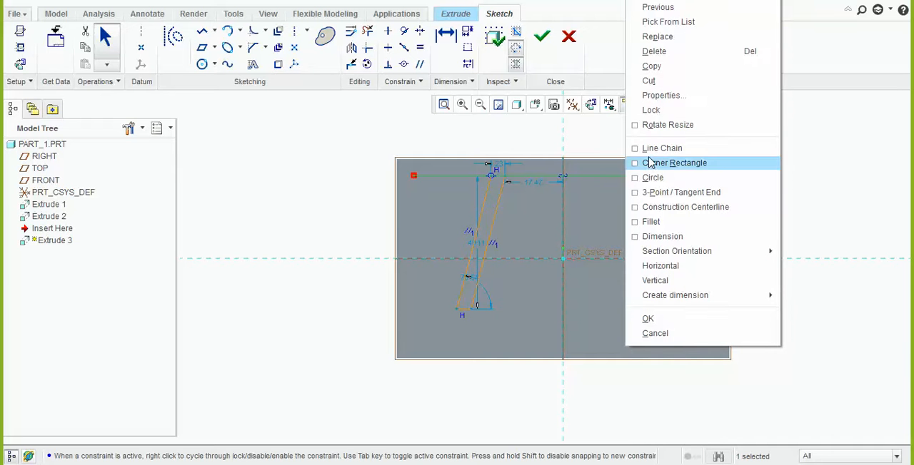
pyautogui.click(637, 206)
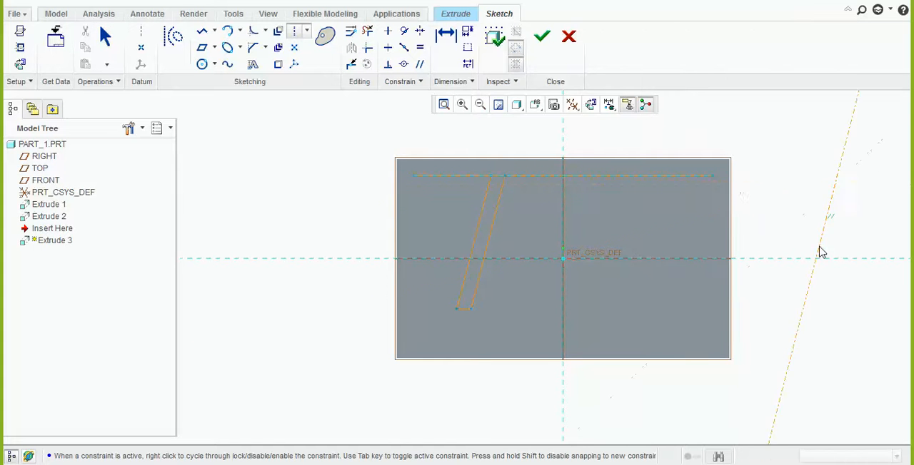
pyautogui.middleClick(783, 196)
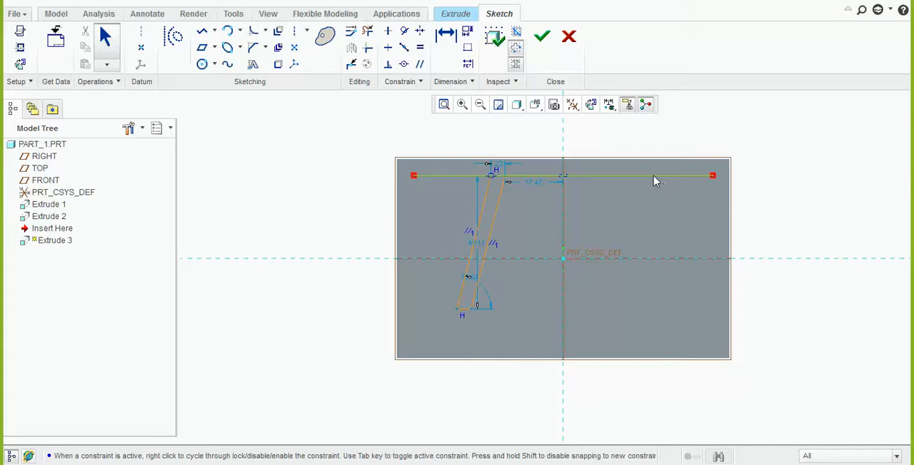
# Delete the projected edge line from the sketch, keeping only the slanted parallelogram, and finish the sketch
pyautogui.click(656, 181)
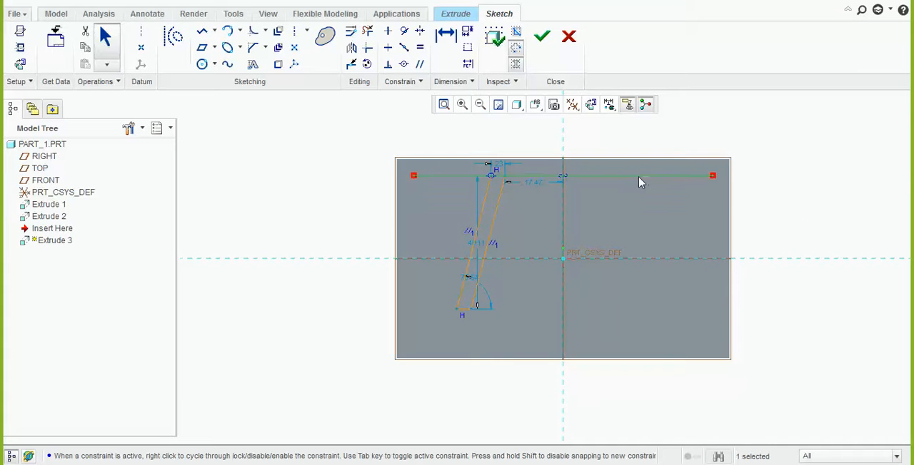
pyautogui.rightClick(527, 174)
pyautogui.click(381, 132)
pyautogui.click(289, 167)
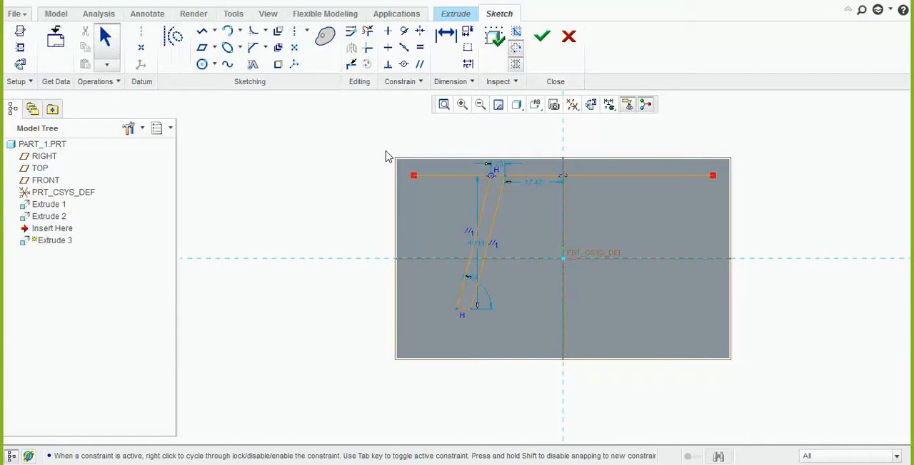
pyautogui.click(473, 177)
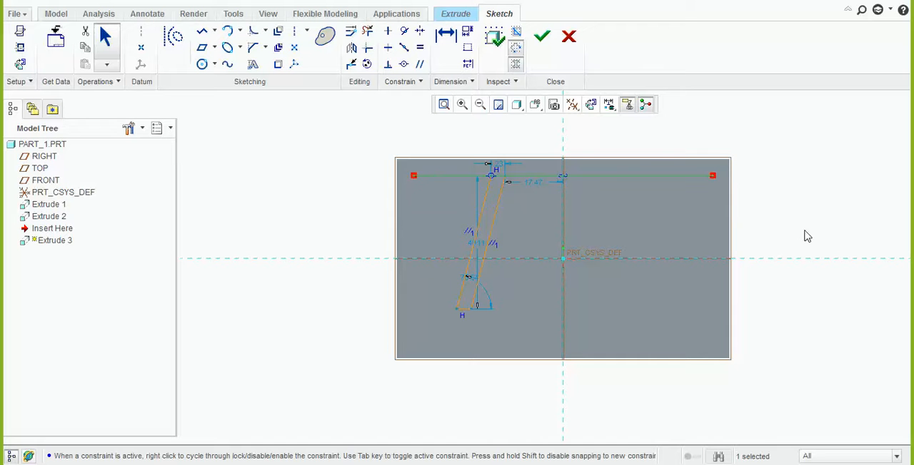
pyautogui.press('Delete')
pyautogui.scroll(2, 594, 170)
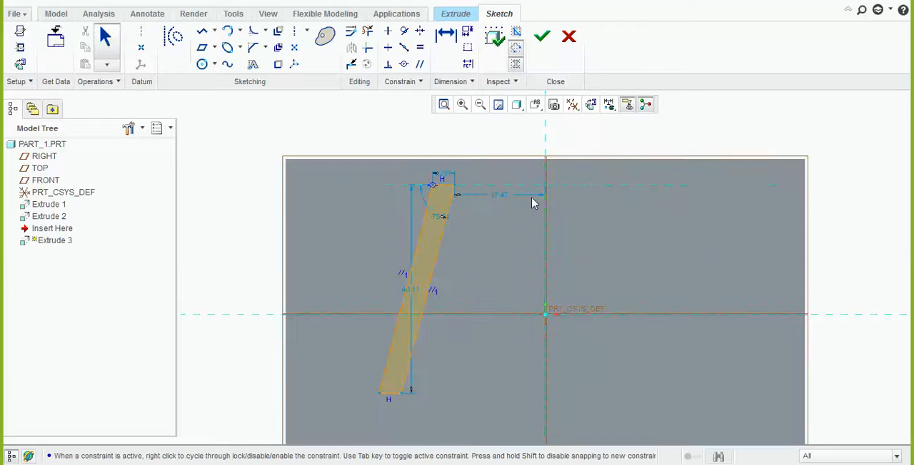
pyautogui.moveTo(532, 203)
pyautogui.mouseDown(button='middle')
pyautogui.moveTo(530, 182)
pyautogui.moveTo(502, 181)
pyautogui.moveTo(497, 208)
pyautogui.mouseUp(button='middle')
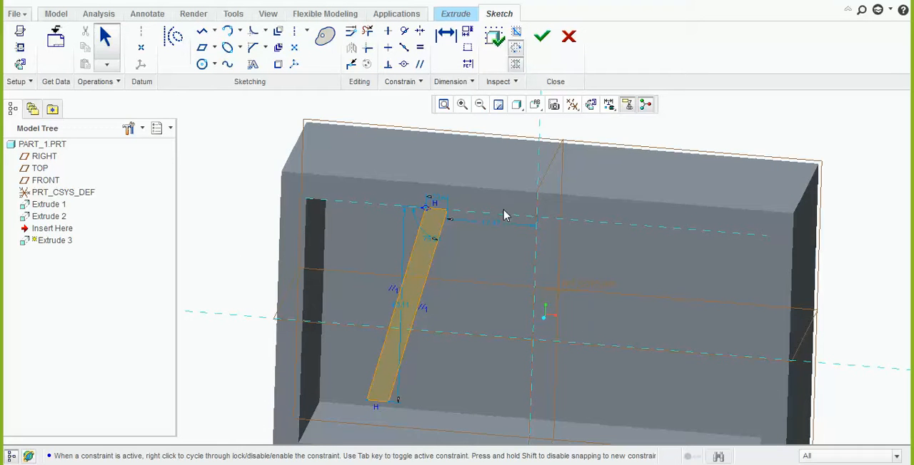
pyautogui.click(590, 105)
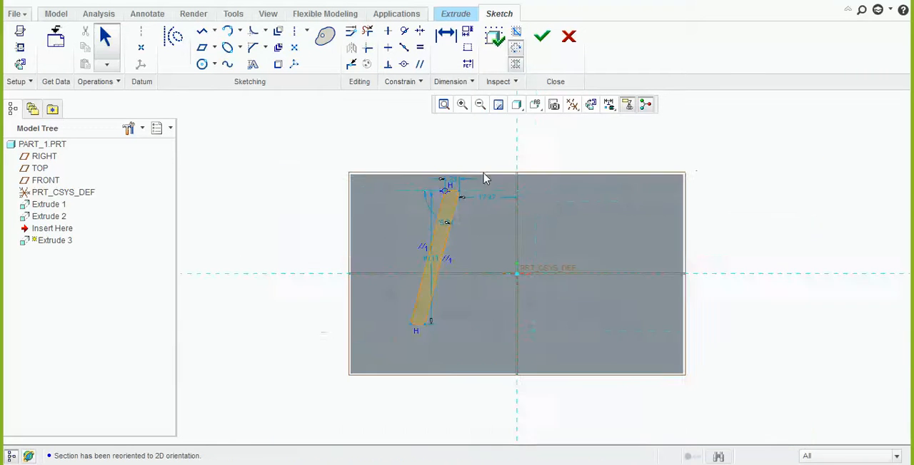
pyautogui.click(542, 36)
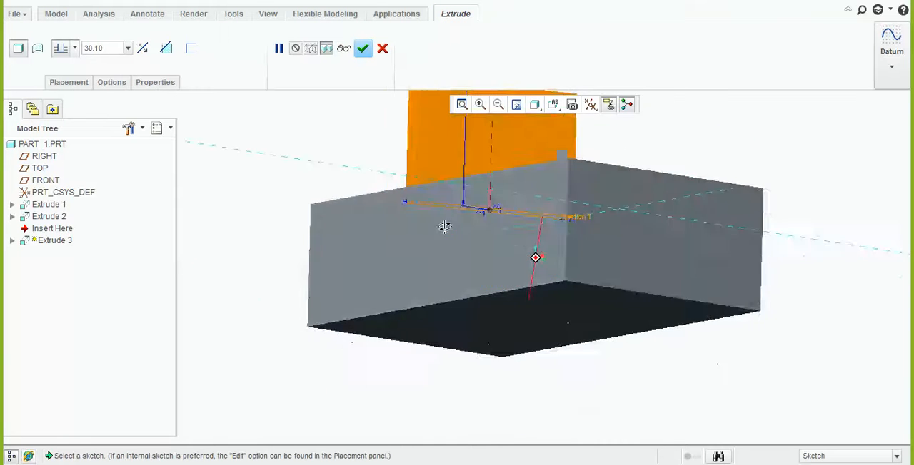
# Reverse the slanted rib's extrusion direction so it runs down into the box
pyautogui.scroll(2, 442, 303)
pyautogui.scroll(-1, 488, 183)
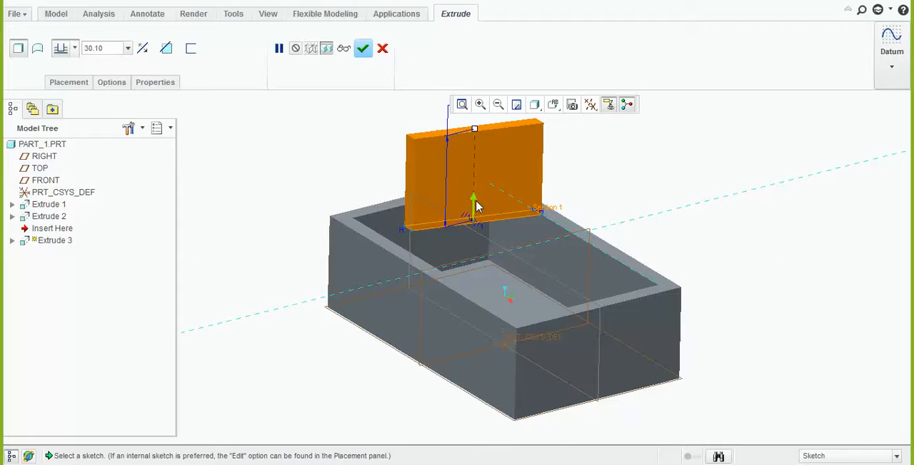
pyautogui.click(476, 202)
pyautogui.moveTo(503, 291); pyautogui.dragTo(495, 334, button='middle')
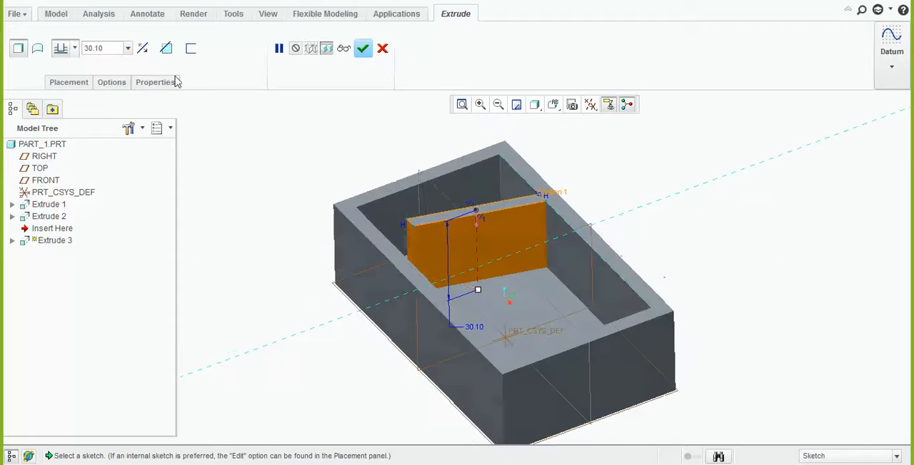
pyautogui.click(143, 49)
pyautogui.click(143, 49)
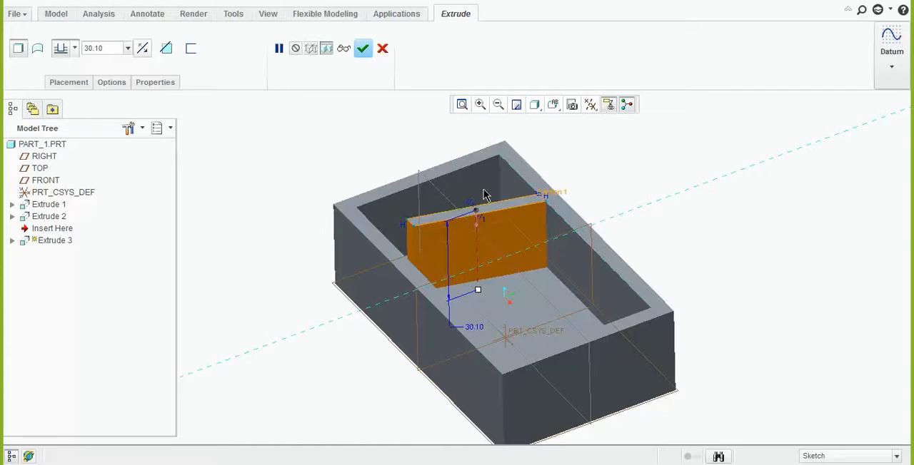
# Try the symmetric depth option on both sides of the sketch plane for the slanted rib
pyautogui.moveTo(487, 196); pyautogui.dragTo(442, 201, button='middle')
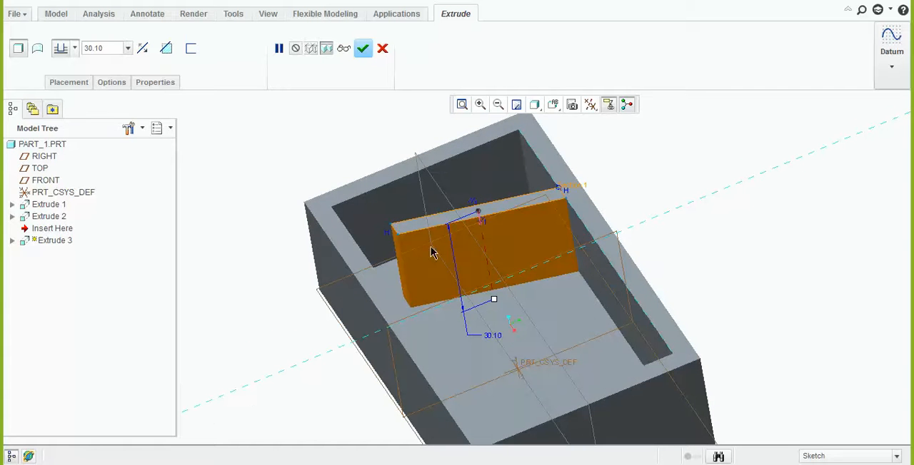
pyautogui.moveTo(571, 317); pyautogui.dragTo(538, 323, button='middle')
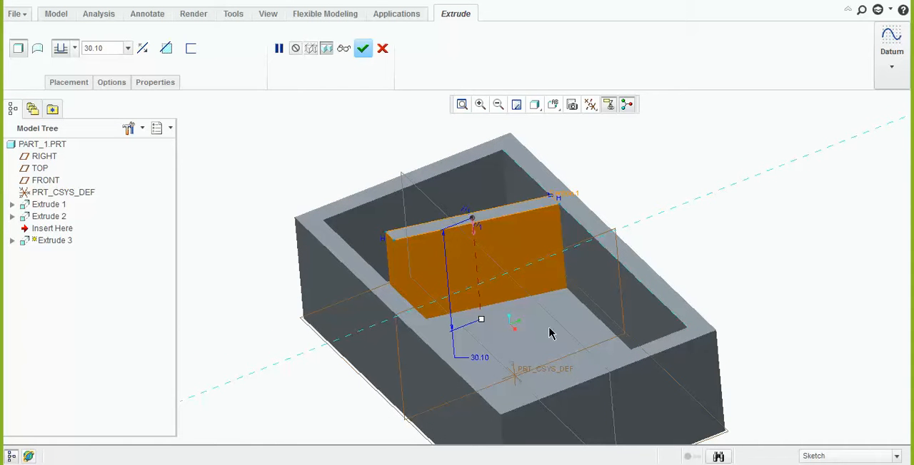
pyautogui.click(74, 48)
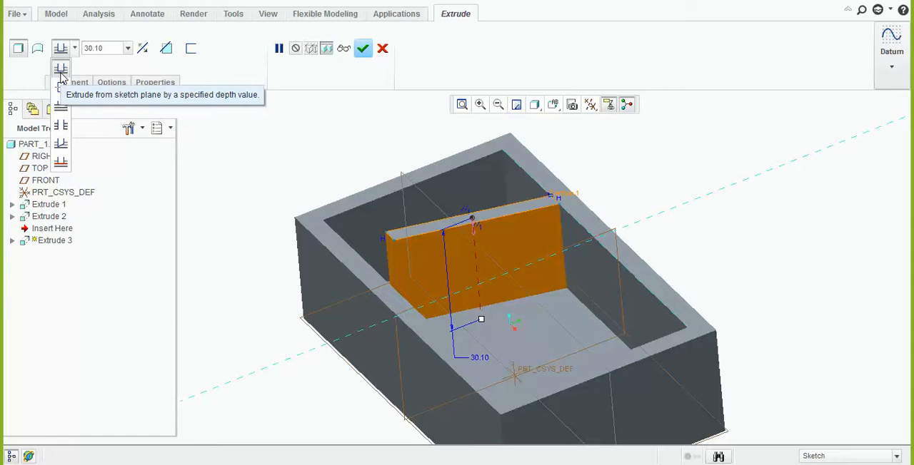
pyautogui.click(61, 88)
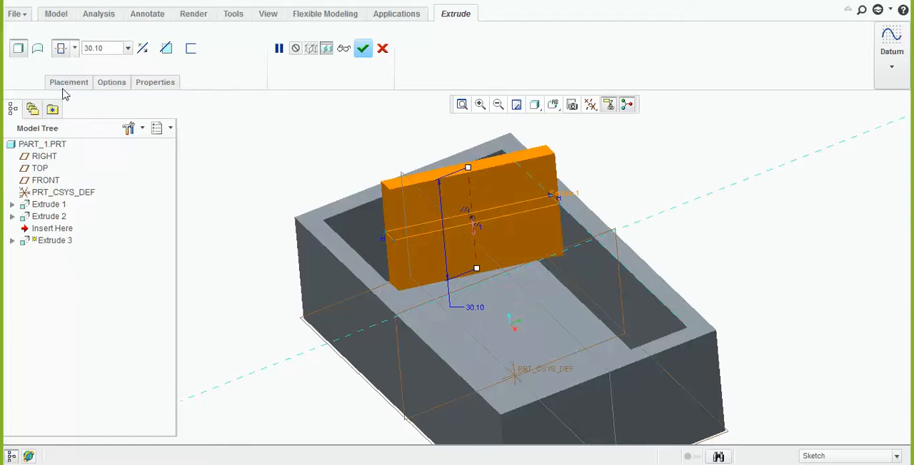
# Extrude the slanted rib up to the next surface and accept the feature
pyautogui.click(74, 48)
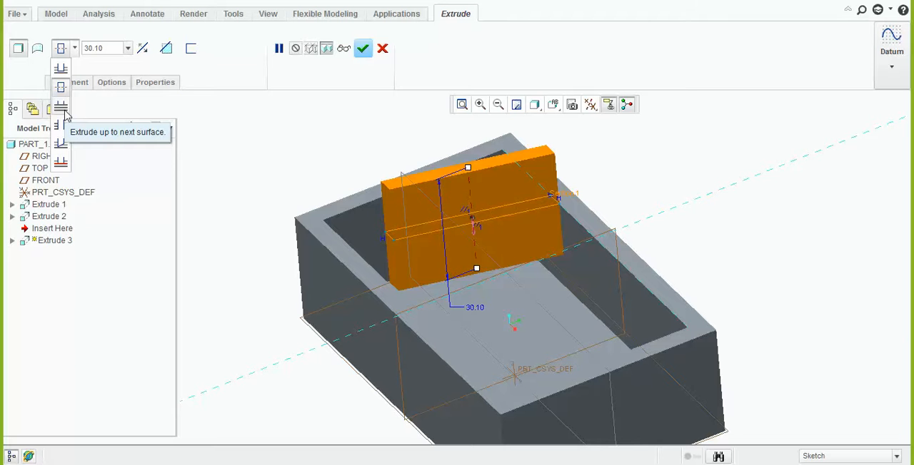
pyautogui.click(63, 109)
pyautogui.moveTo(491, 254); pyautogui.dragTo(493, 231, button='middle')
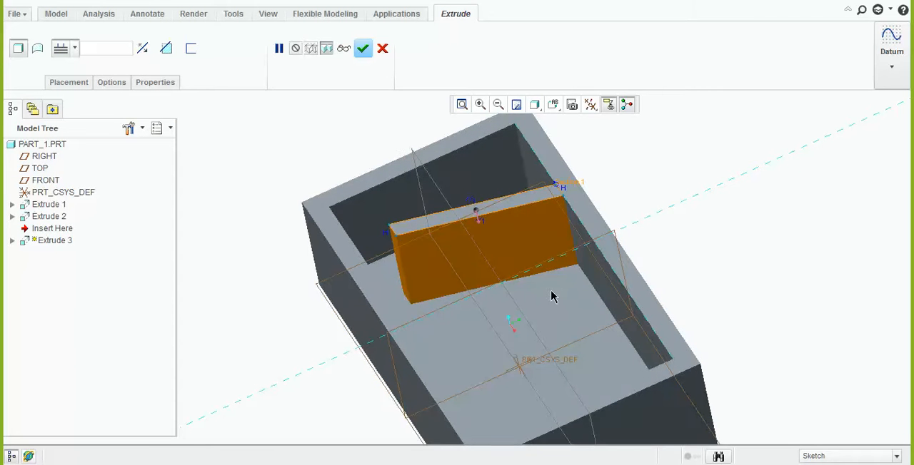
pyautogui.click(362, 49)
pyautogui.moveTo(242, 245); pyautogui.dragTo(318, 300, button='middle')
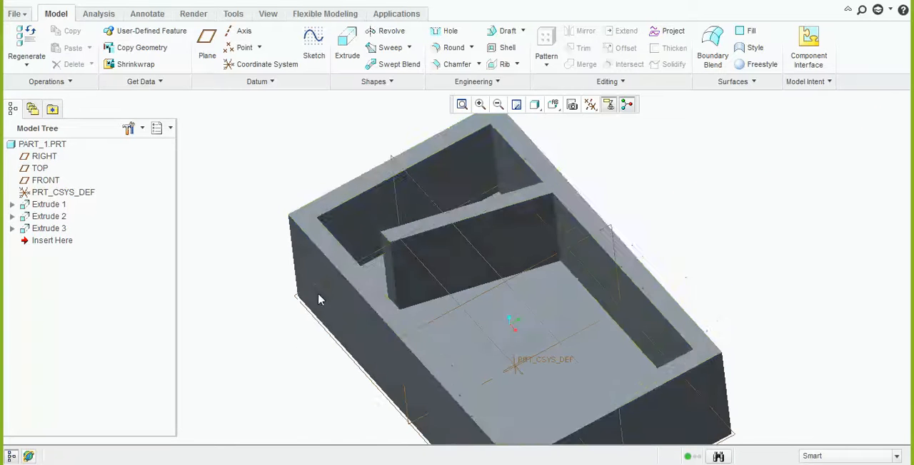
# Start a fourth extrusion with its sketch on the walls' upper rim face, viewed parallel to the sketch
pyautogui.click(347, 51)
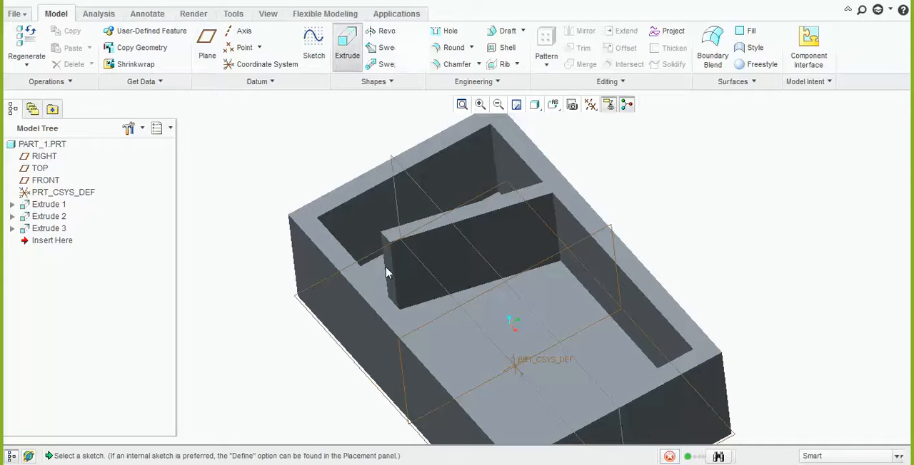
pyautogui.click(377, 296)
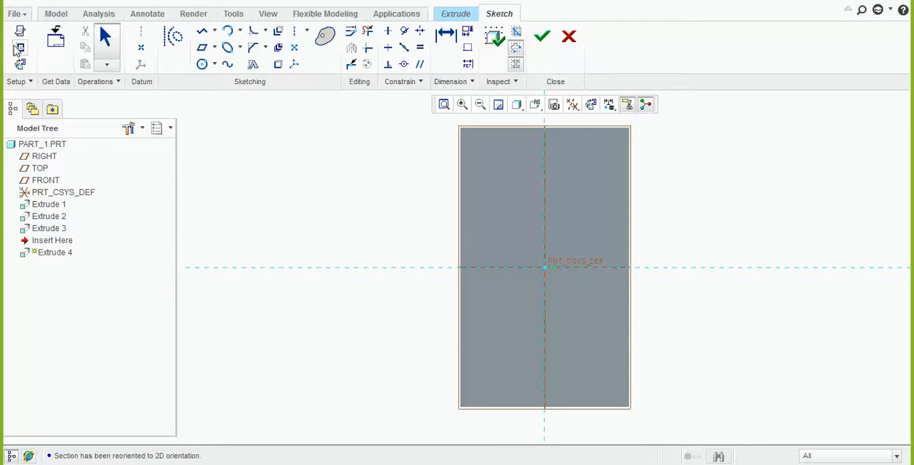
pyautogui.rightClick(359, 171)
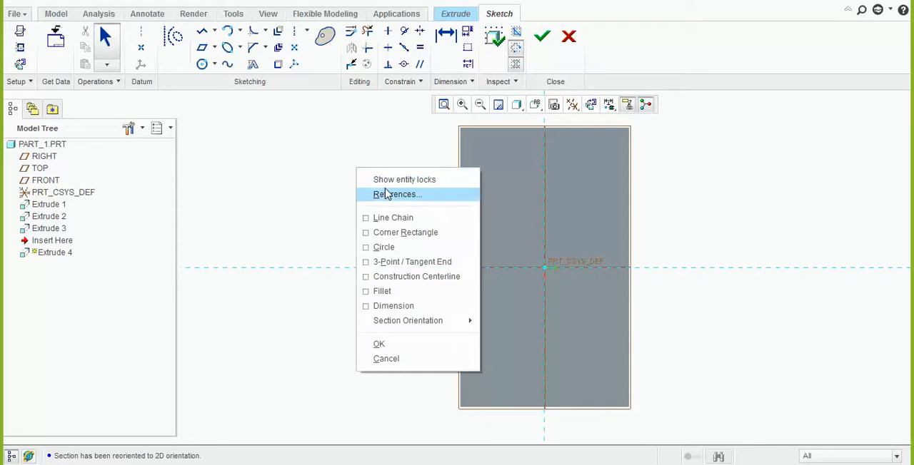
pyautogui.click(315, 189)
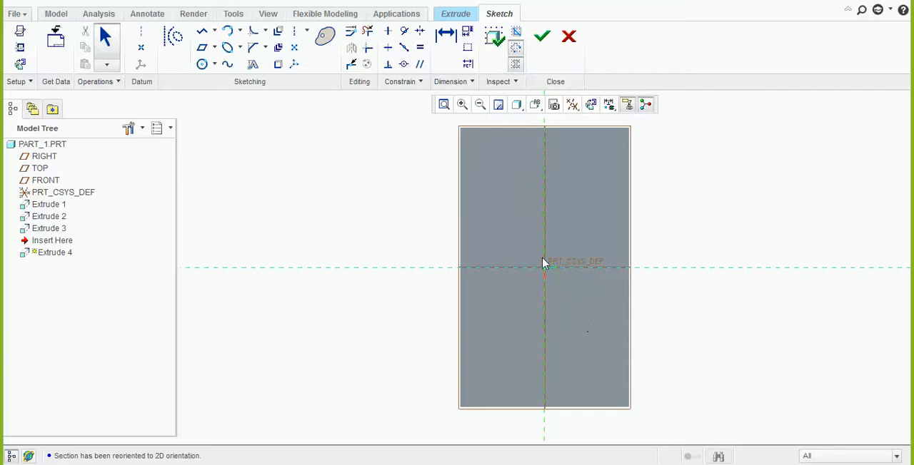
# Add the inner surfaces of the two long walls as sketch references
pyautogui.rightClick(296, 165)
pyautogui.click(332, 197)
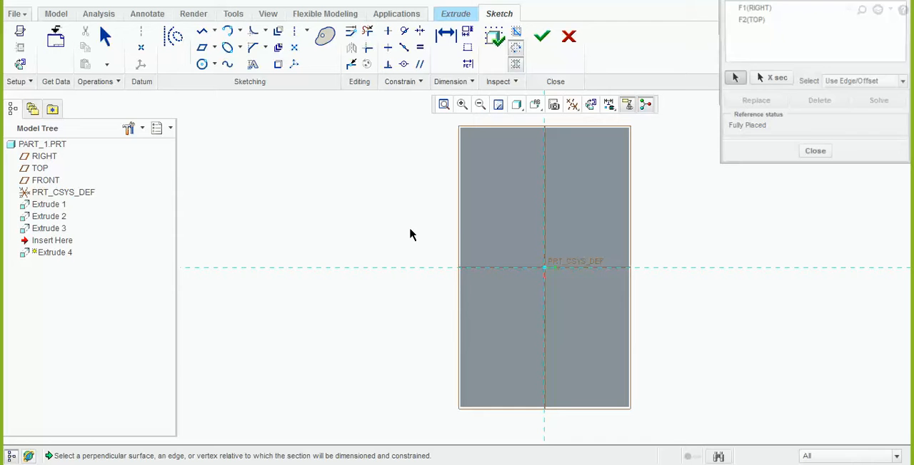
pyautogui.click(477, 235)
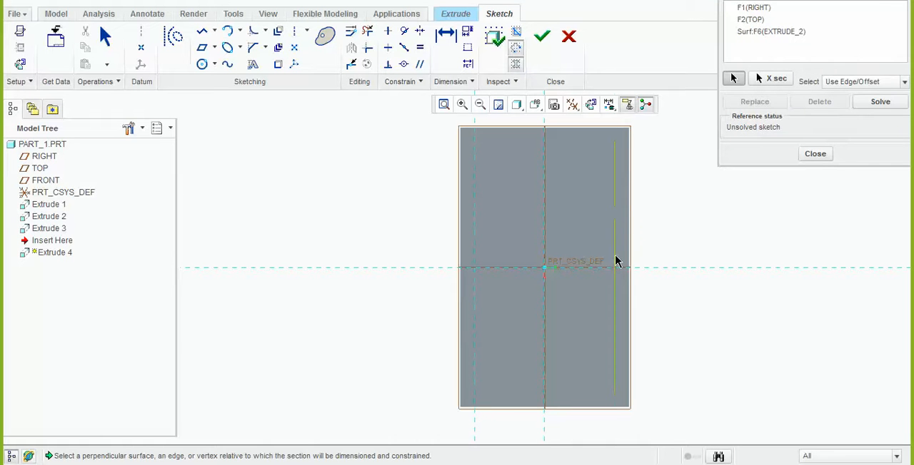
pyautogui.click(617, 262)
pyautogui.click(816, 154)
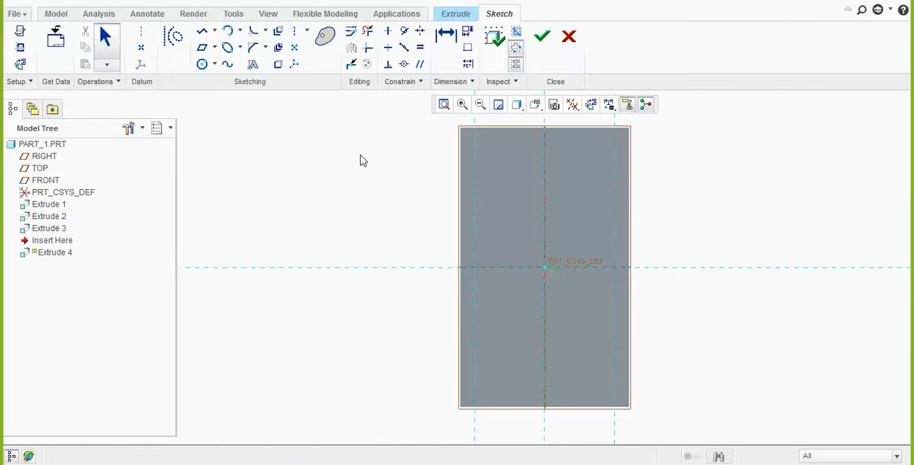
# Sketch a narrow corner rectangle spanning the two long-wall references just below the horizontal reference, and finish the sketch
pyautogui.moveTo(582, 303); pyautogui.dragTo(576, 264, button='middle')
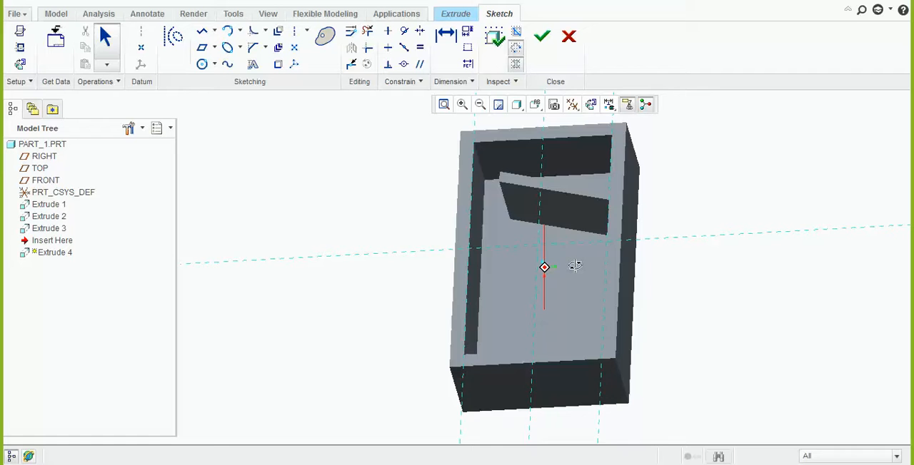
pyautogui.click(590, 105)
pyautogui.click(214, 47)
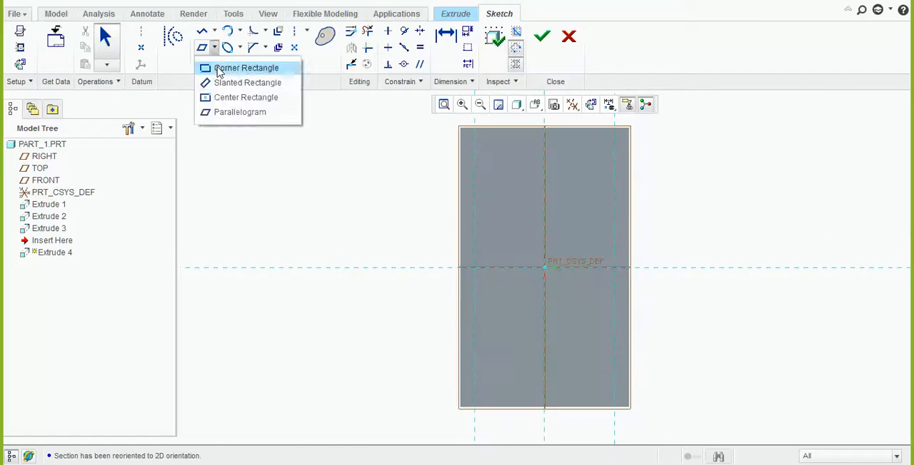
pyautogui.click(243, 67)
pyautogui.click(476, 284)
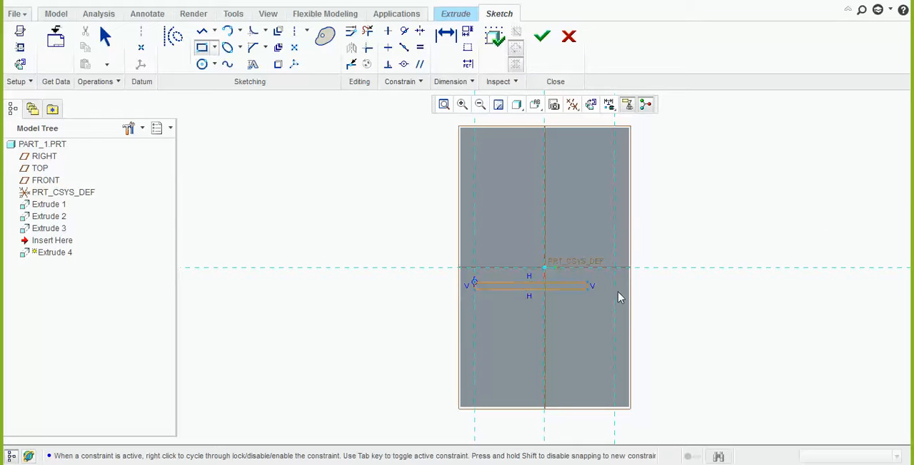
pyautogui.click(613, 301)
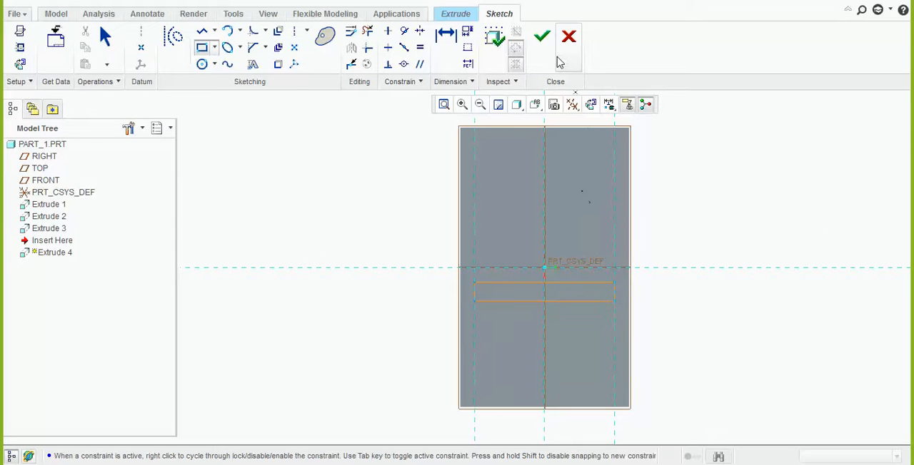
pyautogui.click(542, 35)
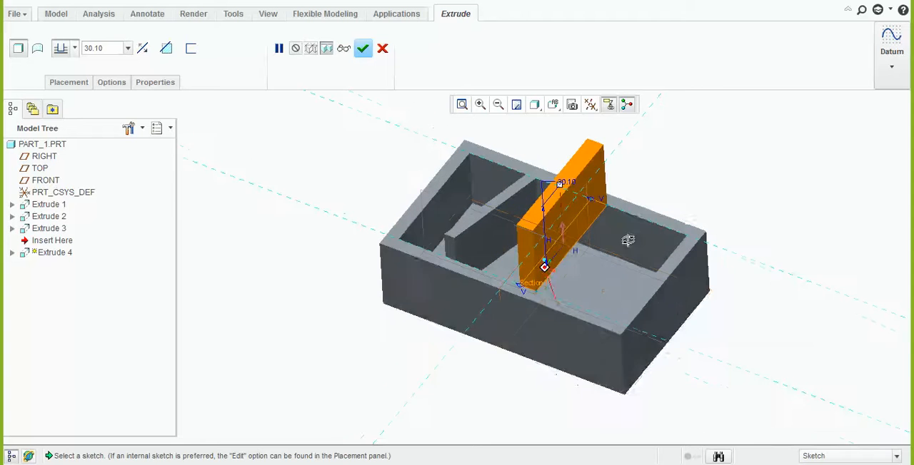
# Extrude the rectangle downward to intersect the box's inner floor surface and accept the cross wall
pyautogui.click(142, 48)
pyautogui.click(74, 48)
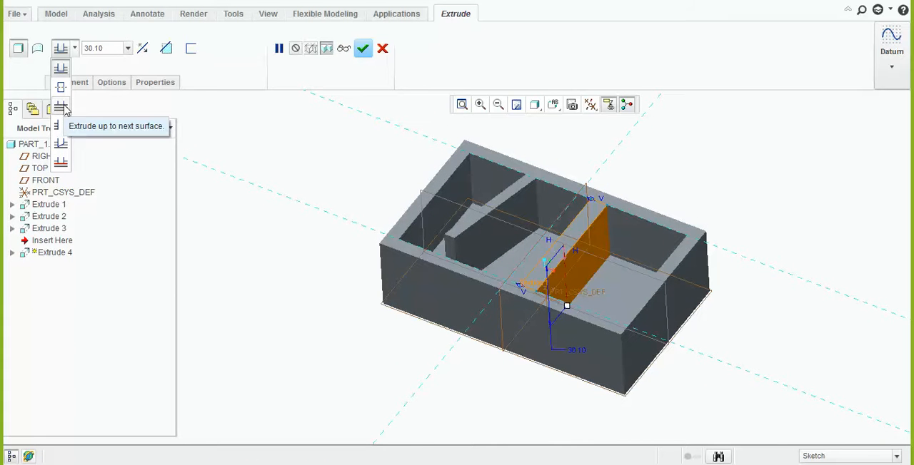
pyautogui.click(61, 144)
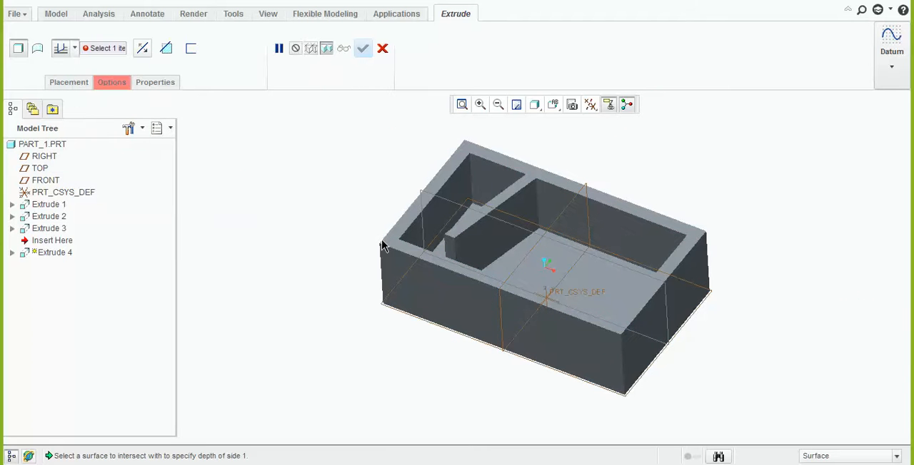
pyautogui.click(607, 288)
pyautogui.moveTo(606, 288); pyautogui.dragTo(572, 301, button='middle')
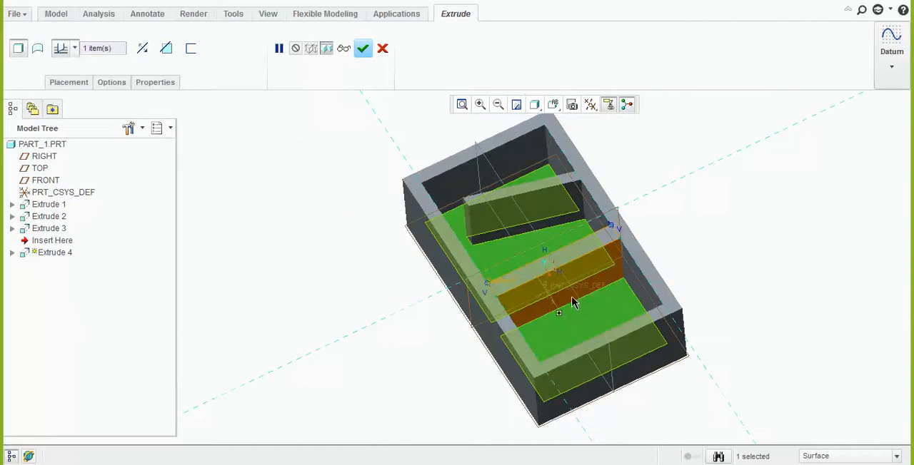
pyautogui.click(369, 49)
pyautogui.moveTo(349, 245); pyautogui.dragTo(361, 336, button='middle')
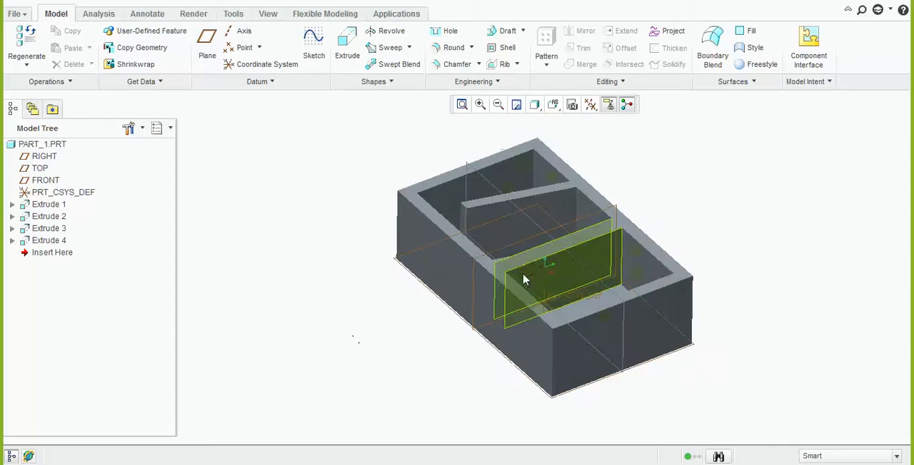
# Start a fifth extrusion with its sketch on the box's outer short end face, viewed parallel to the sketch
pyautogui.scroll(2, 551, 262)
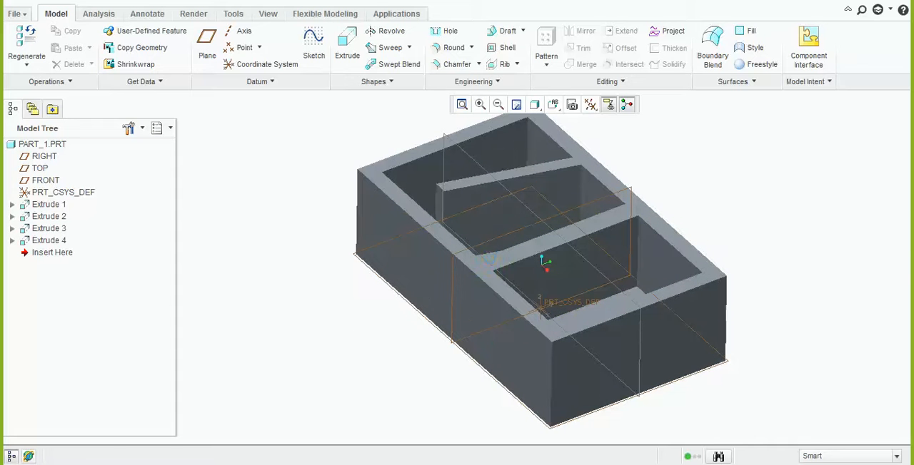
pyautogui.click(348, 57)
pyautogui.click(670, 339)
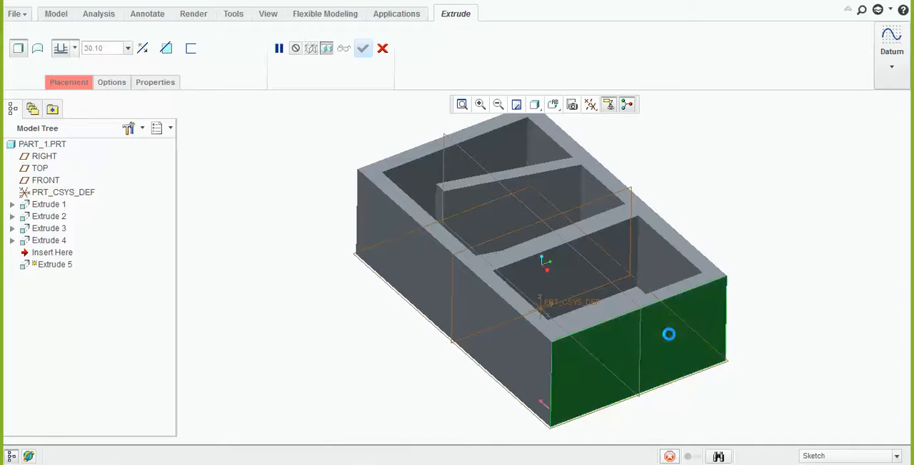
pyautogui.click(591, 104)
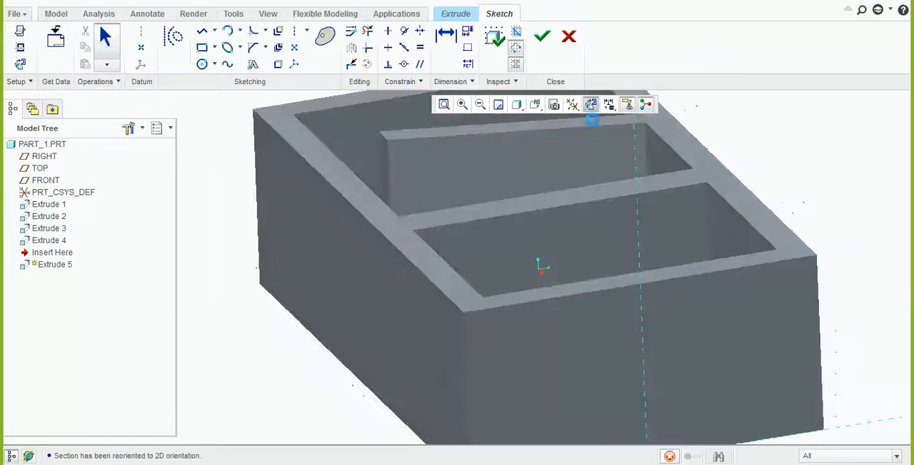
# Sketch a wide, low rectangle to one side of the vertical reference on the end face, and finish the sketch
pyautogui.click(202, 47)
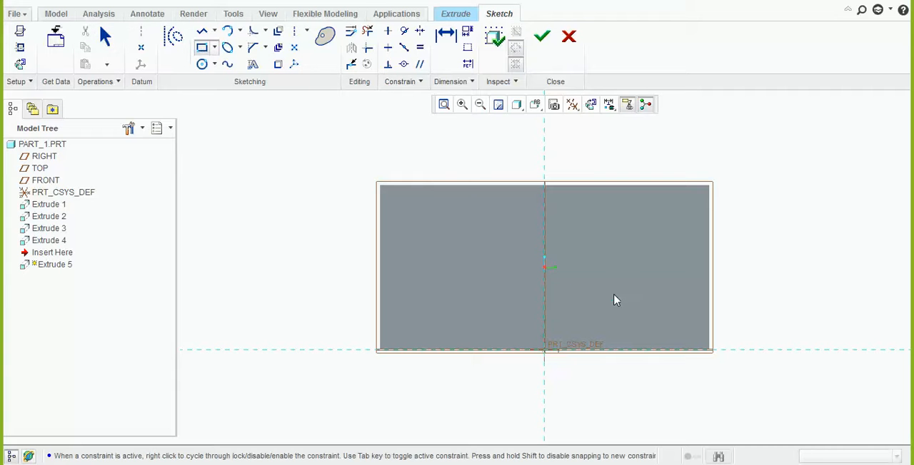
pyautogui.click(563, 244)
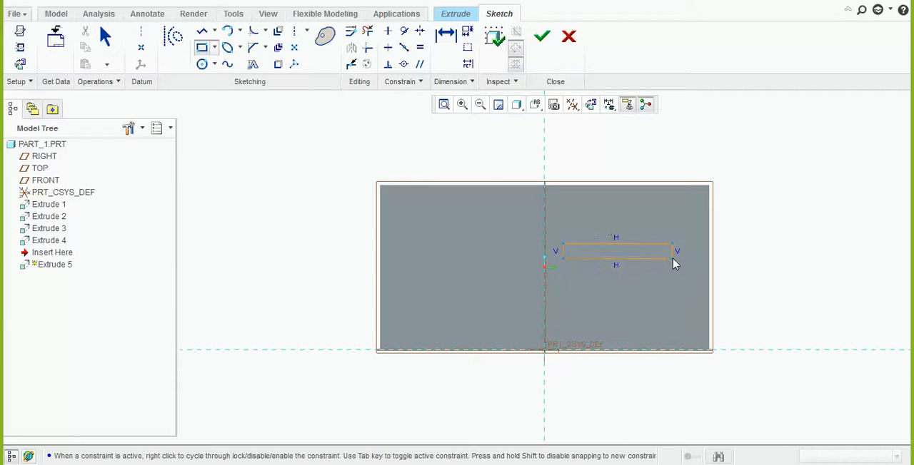
pyautogui.click(541, 35)
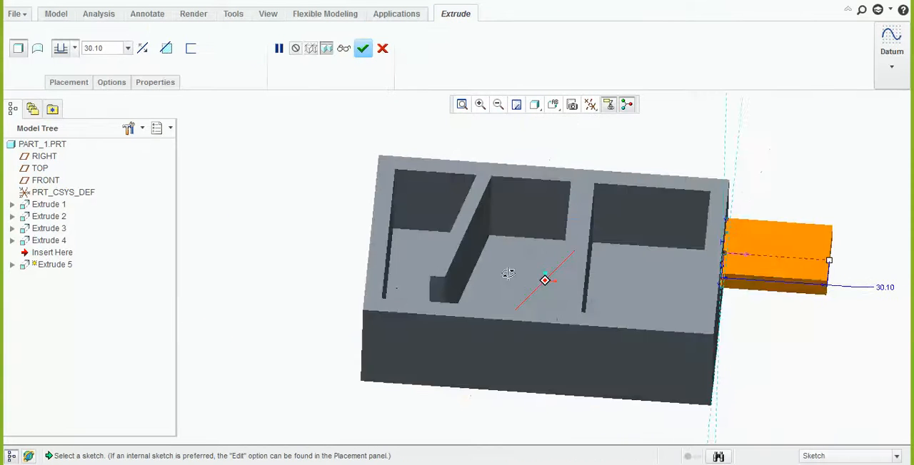
# Flip the extrusion direction so the rectangle extends into the box instead of outward
pyautogui.moveTo(508, 273); pyautogui.dragTo(461, 268, button='middle')
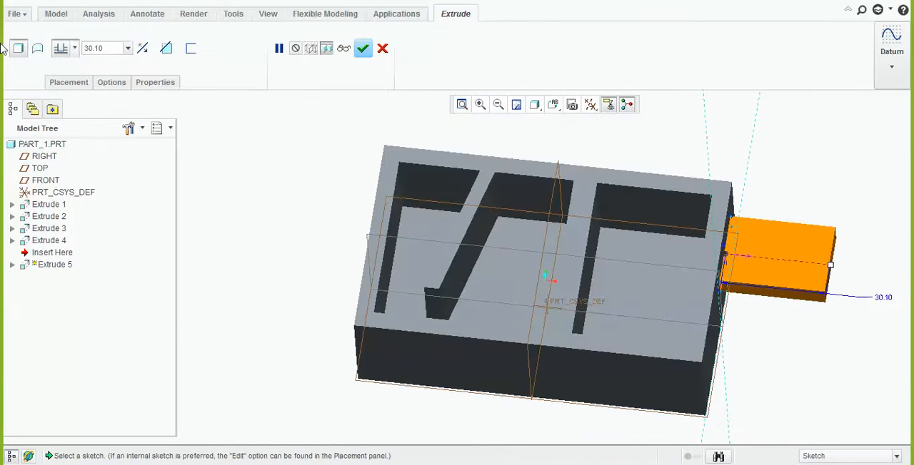
pyautogui.click(141, 48)
pyautogui.moveTo(536, 198)
pyautogui.mouseDown(button='middle')
pyautogui.moveTo(547, 245)
pyautogui.moveTo(547, 214)
pyautogui.moveTo(557, 213)
pyautogui.moveTo(549, 207)
pyautogui.mouseUp(button='middle')
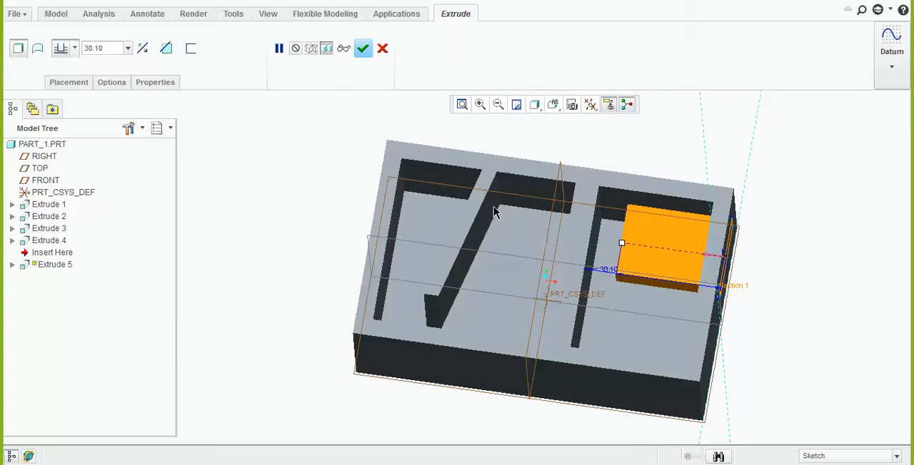
# Set the depth to intersect a selected surface, using the slanted rib's side face, and accept the extrusion
pyautogui.click(74, 49)
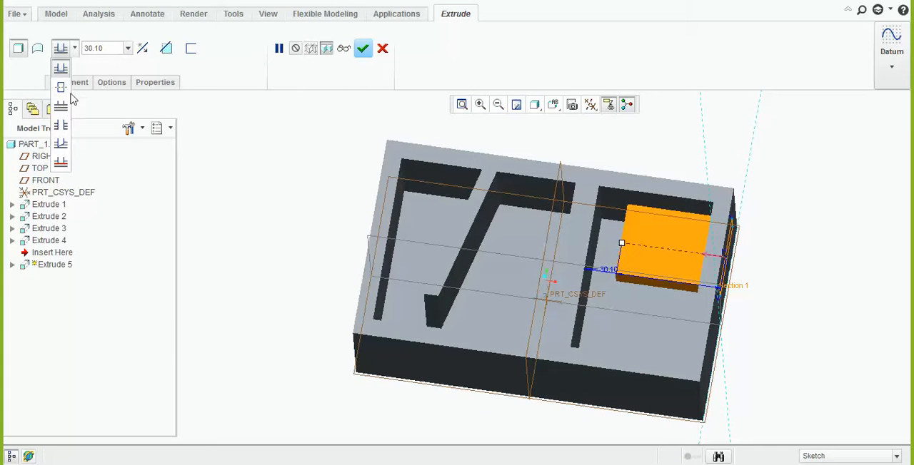
pyautogui.click(61, 144)
pyautogui.moveTo(307, 214); pyautogui.dragTo(457, 230, button='middle')
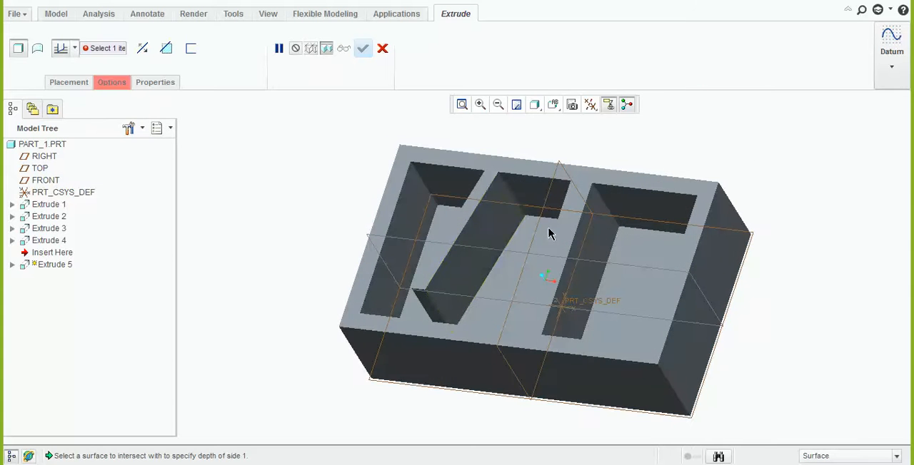
pyautogui.click(489, 229)
pyautogui.moveTo(483, 255); pyautogui.dragTo(495, 272, button='middle')
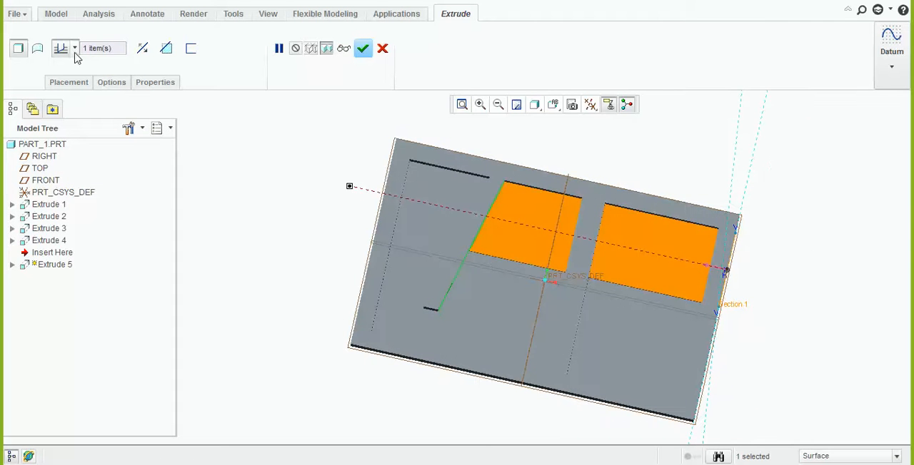
pyautogui.moveTo(478, 311); pyautogui.dragTo(475, 277, button='middle')
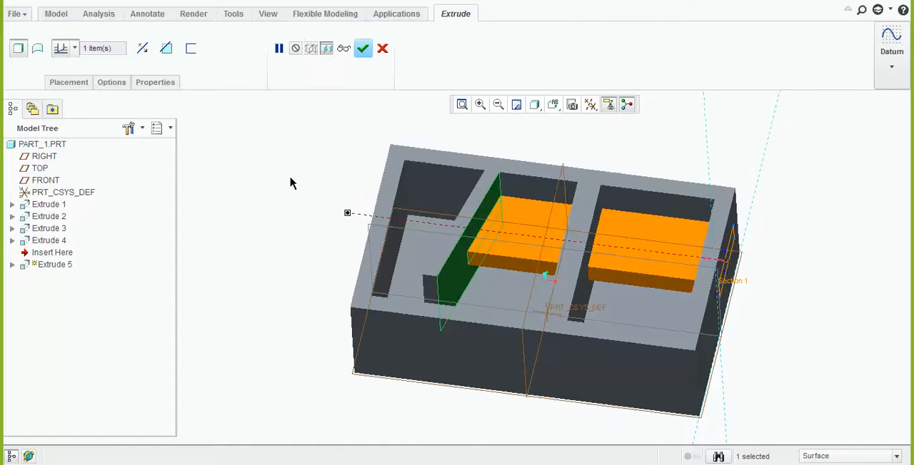
pyautogui.click(362, 47)
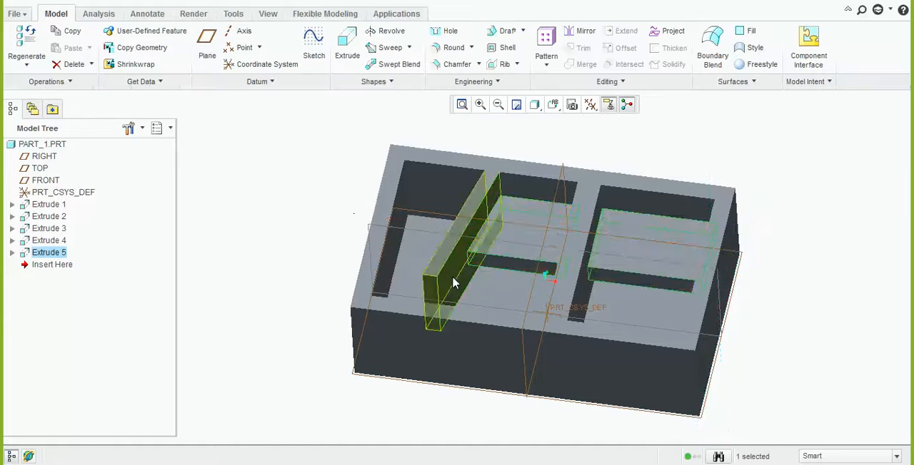
# Redefine the end-face extrusion and set its depth to intersect with all surfaces
pyautogui.moveTo(439, 337); pyautogui.dragTo(180, 274, button='middle')
pyautogui.rightClick(54, 252)
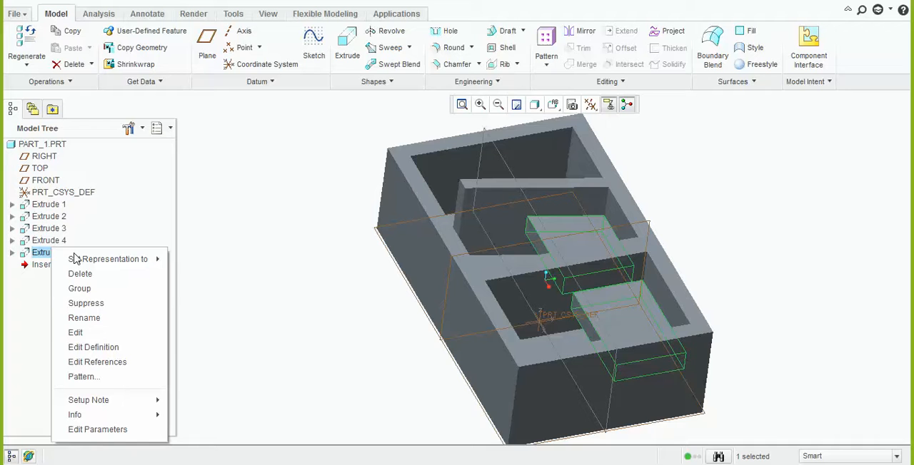
pyautogui.click(107, 349)
pyautogui.moveTo(511, 281); pyautogui.dragTo(531, 268, button='middle')
pyautogui.click(74, 48)
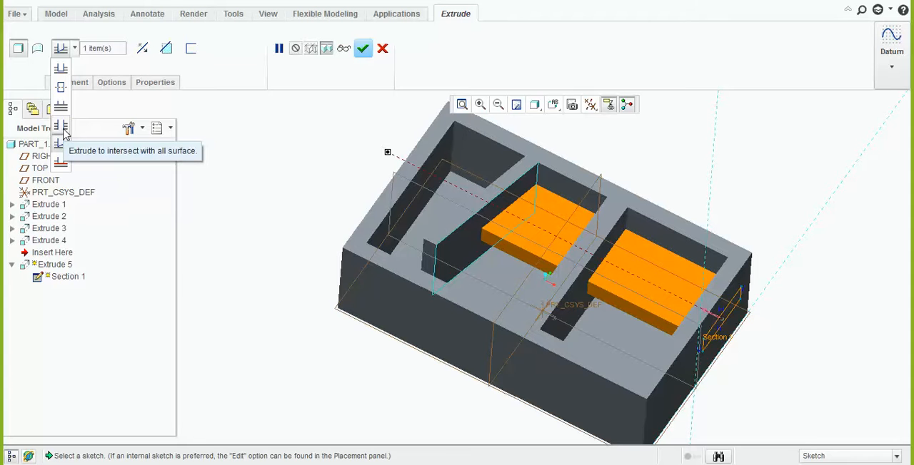
pyautogui.click(62, 127)
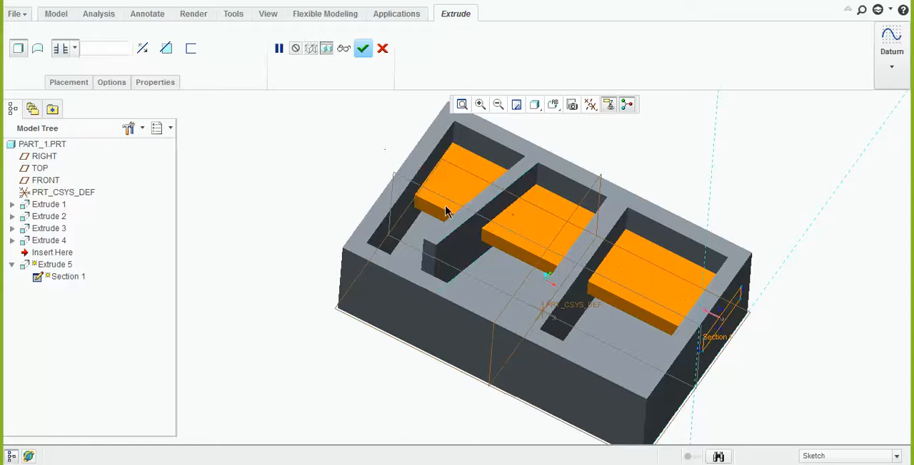
pyautogui.moveTo(449, 212); pyautogui.dragTo(383, 173, button='middle')
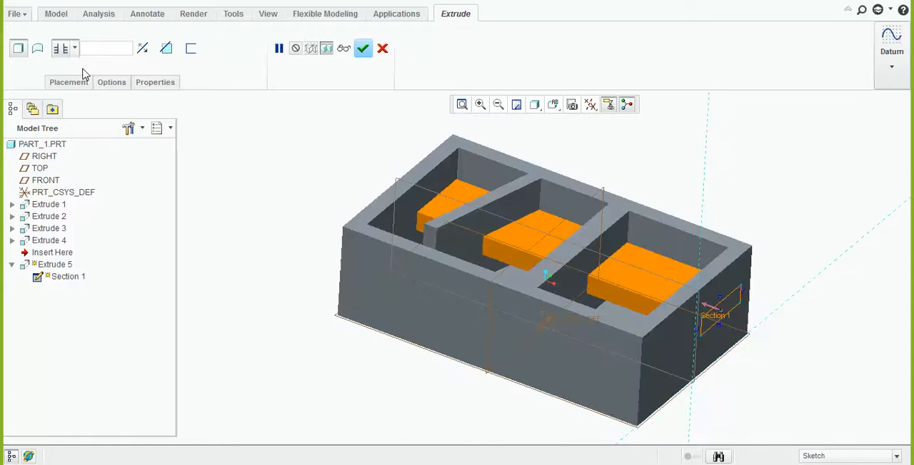
# Set the depth to To Selected, trying the slanted rib's side face and the RIGHT datum plane as references
pyautogui.click(74, 47)
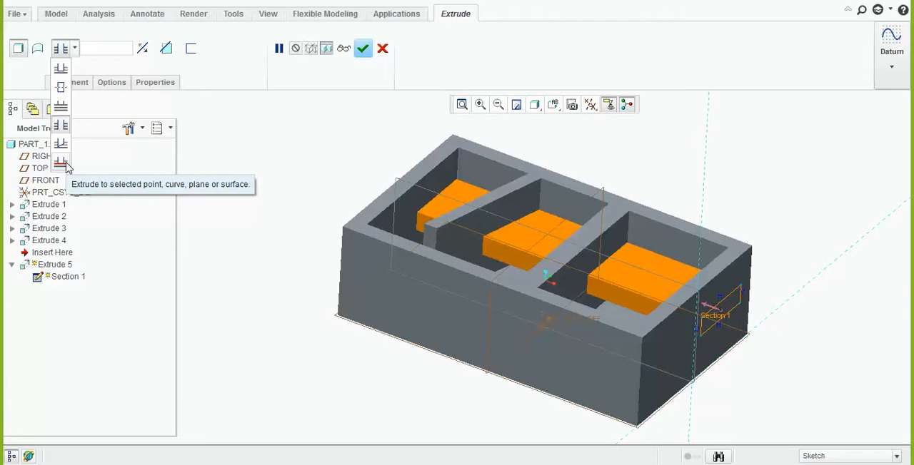
pyautogui.click(65, 165)
pyautogui.click(541, 190)
pyautogui.moveTo(540, 190); pyautogui.dragTo(541, 226, button='middle')
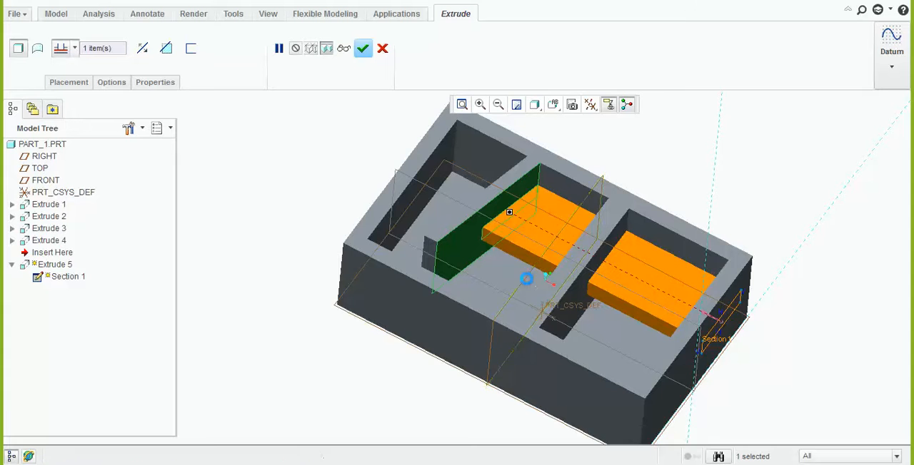
pyautogui.click(529, 282)
pyautogui.moveTo(550, 277); pyautogui.dragTo(545, 300, button='middle')
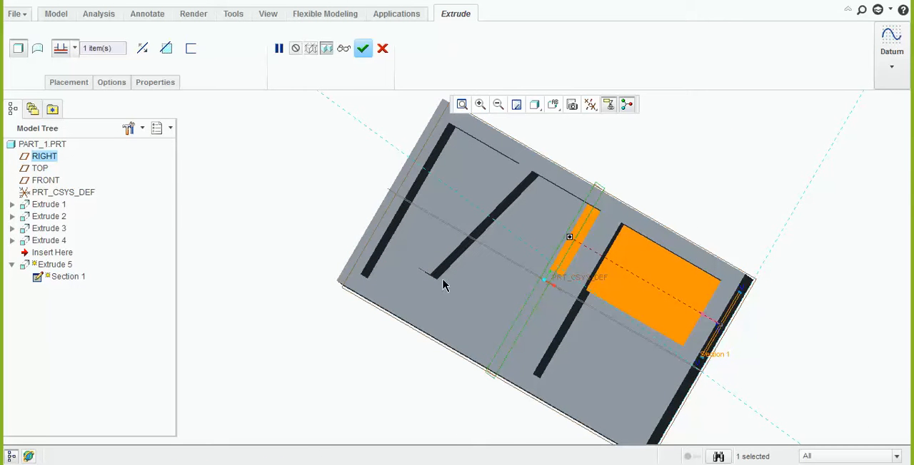
# Replace the depth reference with the upper corner vertex where the slanted rib meets the long wall, and accept the extrusion
pyautogui.rightClick(98, 54)
pyautogui.click(118, 62)
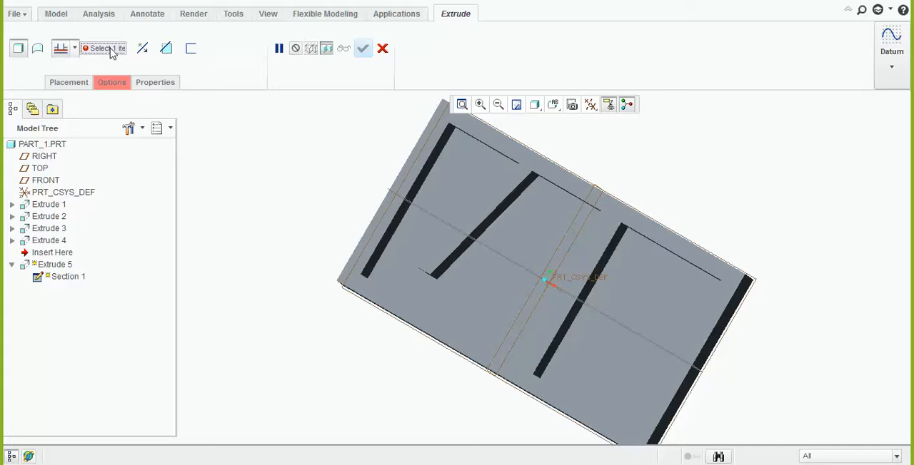
pyautogui.click(535, 183)
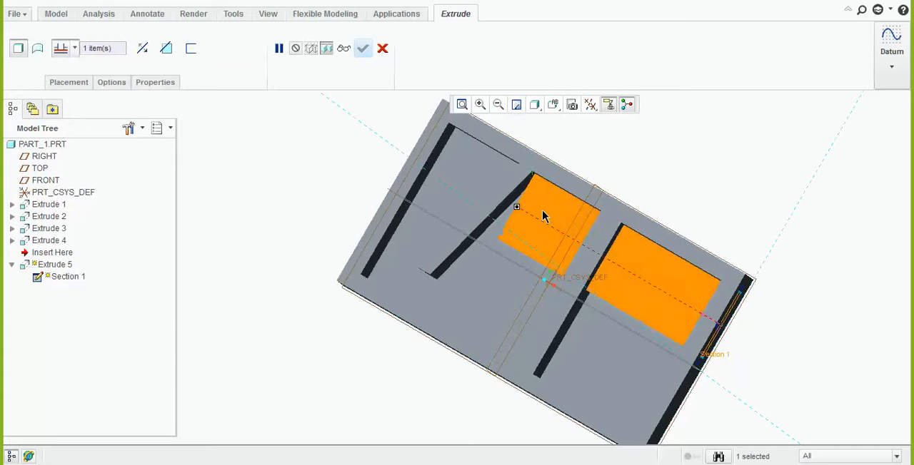
pyautogui.moveTo(543, 217); pyautogui.dragTo(546, 193, button='middle')
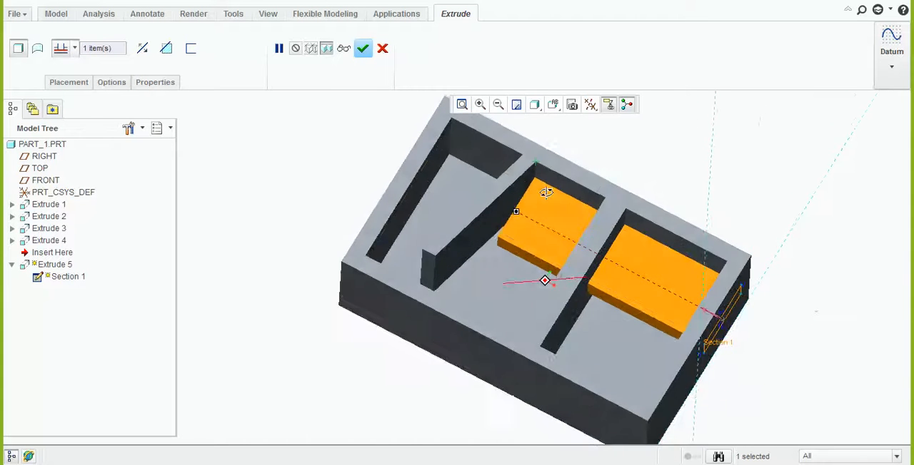
pyautogui.click(74, 50)
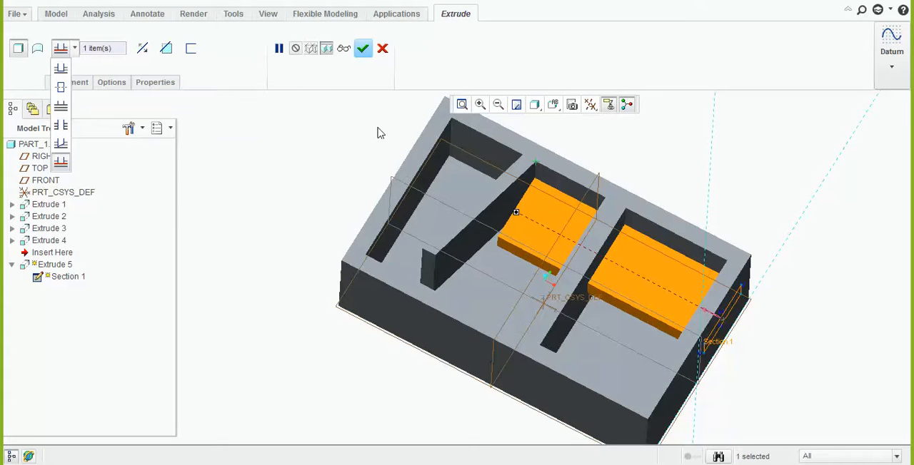
pyautogui.moveTo(251, 150); pyautogui.dragTo(419, 221, button='middle')
pyautogui.middleClick(418, 230)
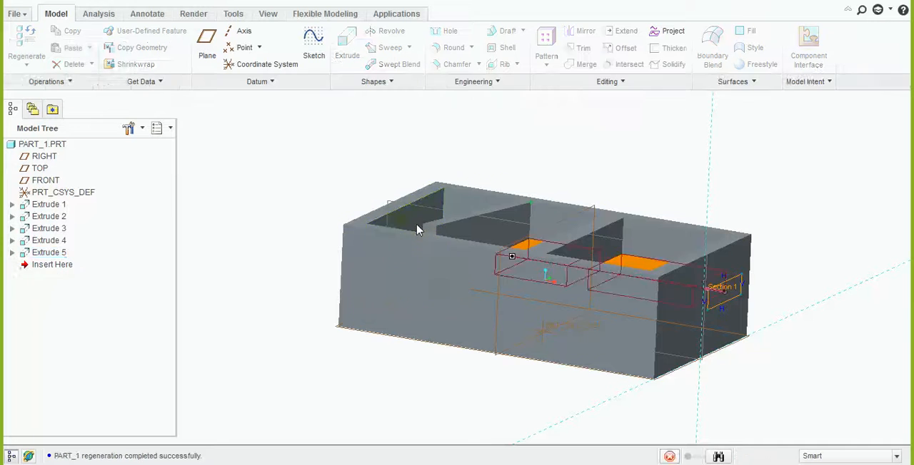
# Redefine the end-face extrusion to remove material, and accept it as a cut through the end wall and cross wall
pyautogui.rightClick(39, 254)
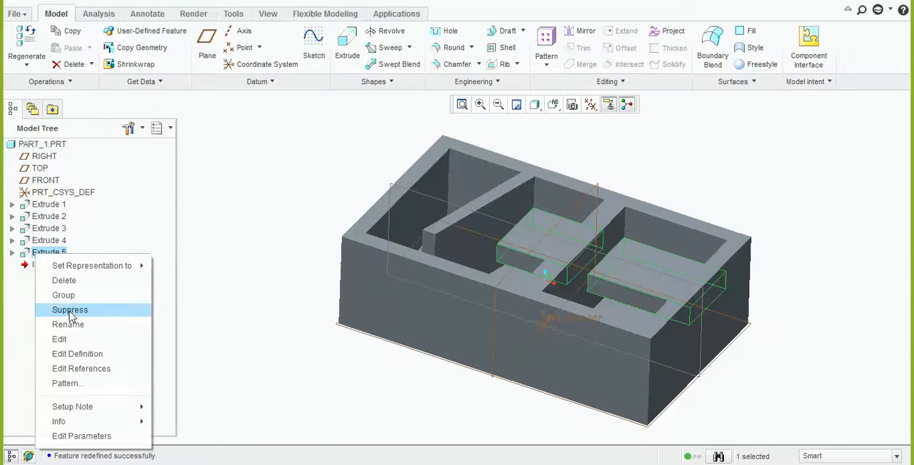
pyautogui.click(79, 354)
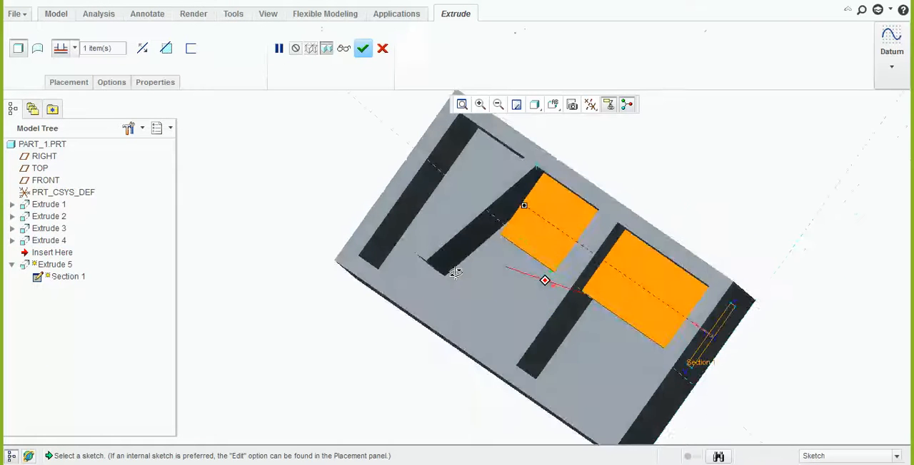
pyautogui.moveTo(455, 272); pyautogui.dragTo(352, 202, button='middle')
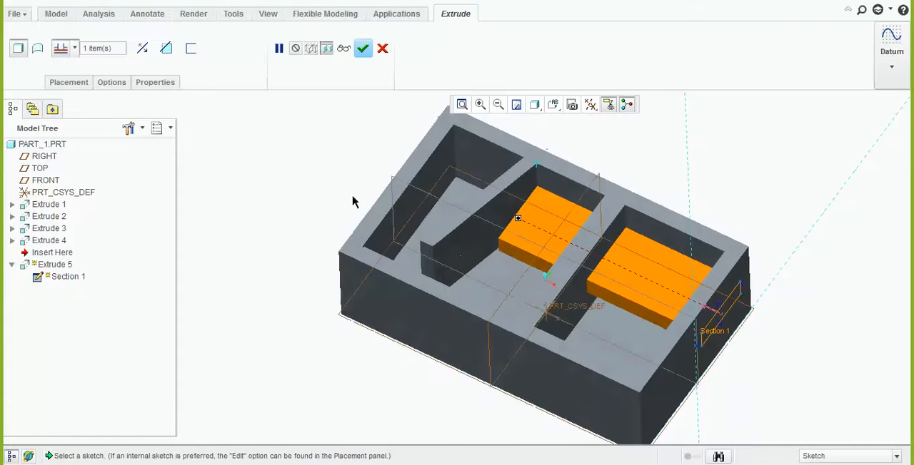
pyautogui.click(165, 50)
pyautogui.moveTo(387, 302); pyautogui.dragTo(378, 240, button='middle')
pyautogui.click(381, 49)
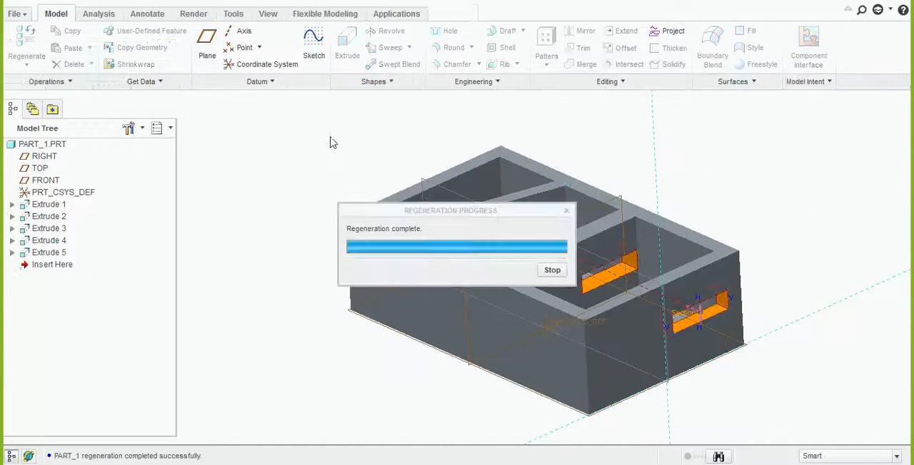
# Redefine the end-wall cut, rename the feature CUT1 in its properties, and accept it
pyautogui.moveTo(332, 215); pyautogui.dragTo(347, 259, button='middle')
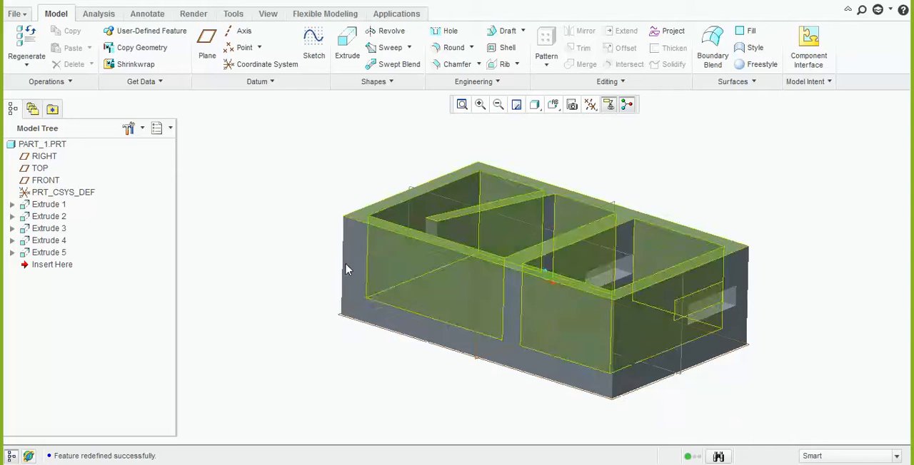
pyautogui.click(50, 254)
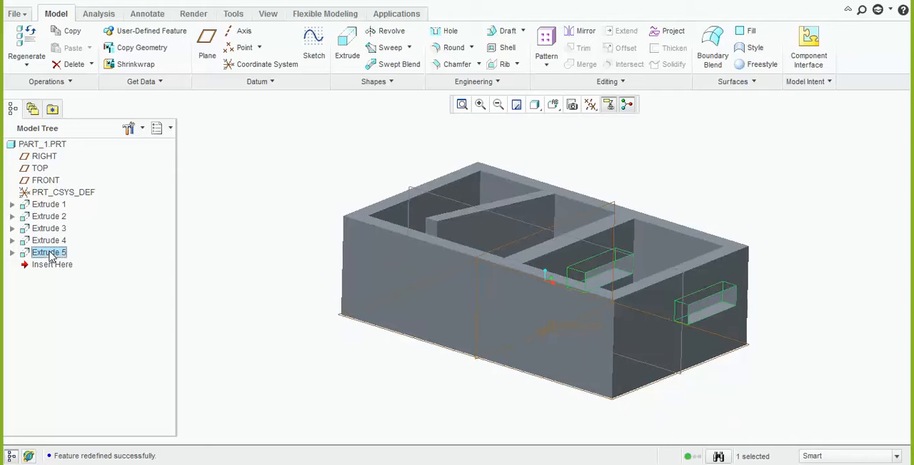
pyautogui.rightClick(50, 255)
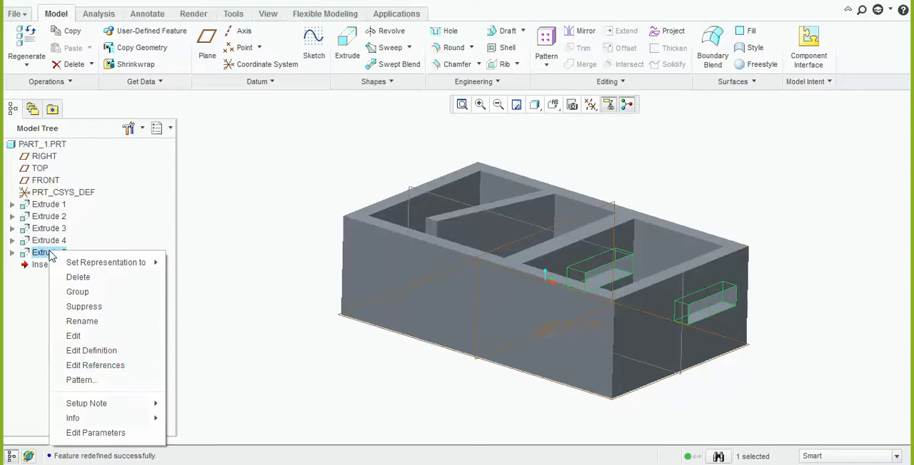
pyautogui.click(101, 351)
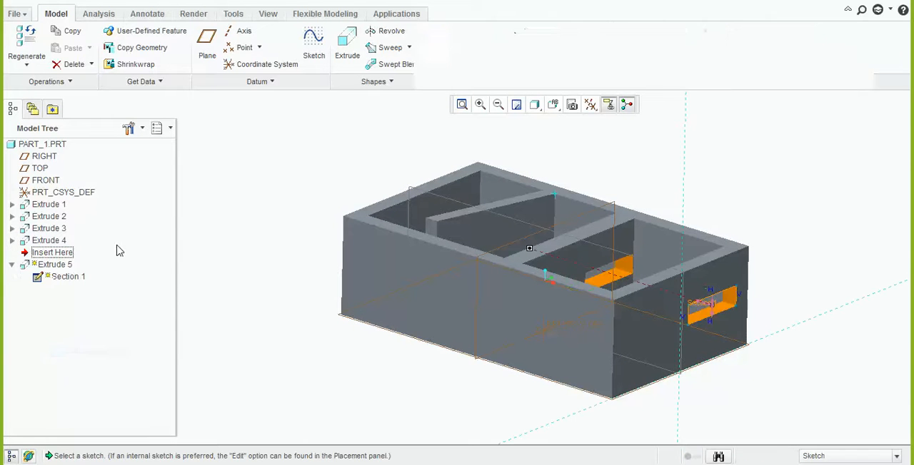
pyautogui.click(113, 82)
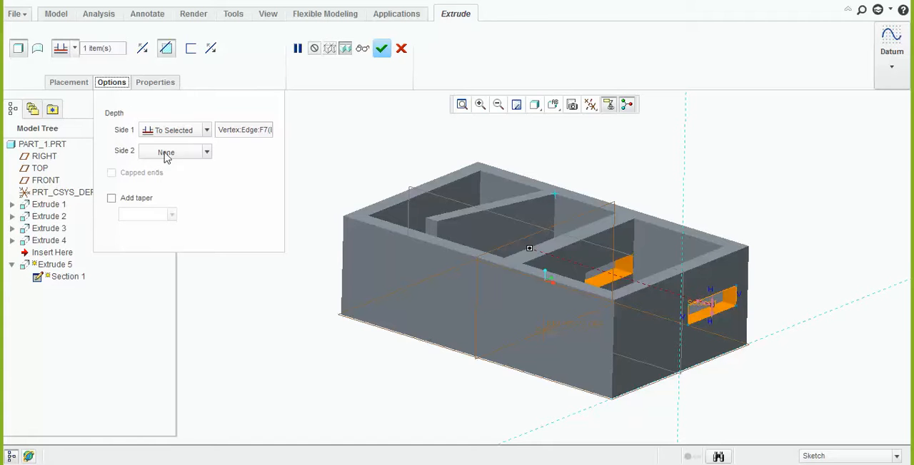
pyautogui.click(164, 84)
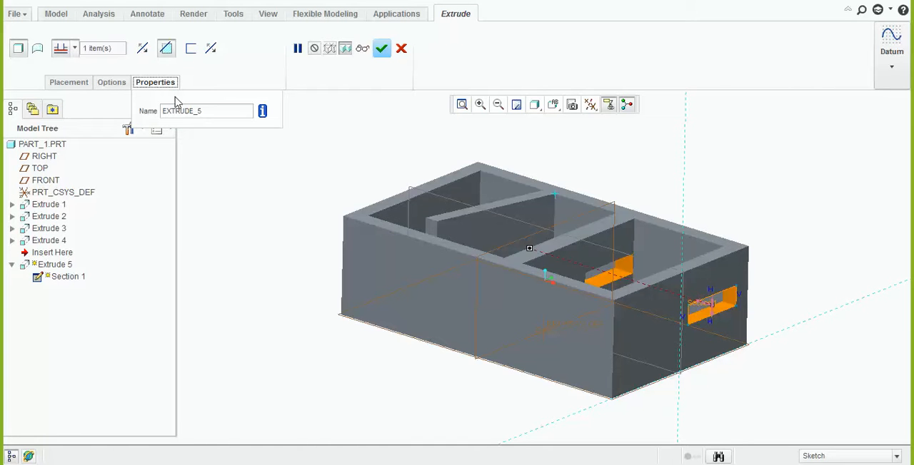
pyautogui.click(212, 113)
pyautogui.moveTo(209, 111); pyautogui.dragTo(164, 111)
pyautogui.press('BackSpace')
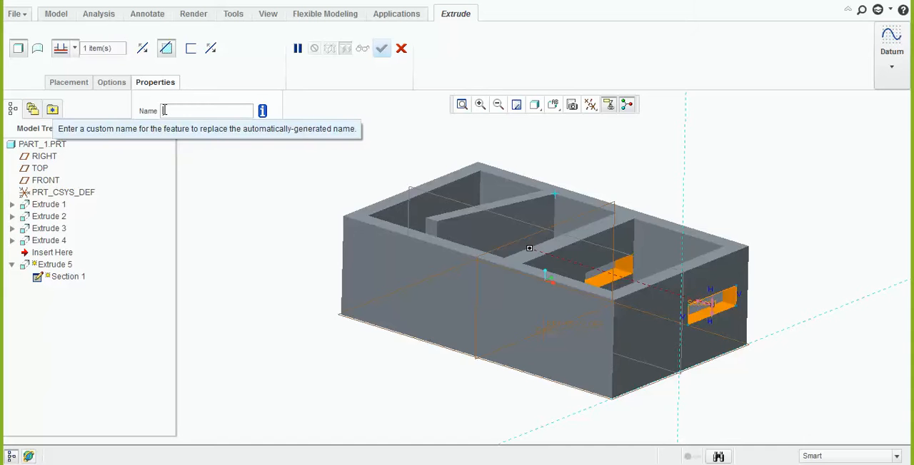
pyautogui.write('Cut1')
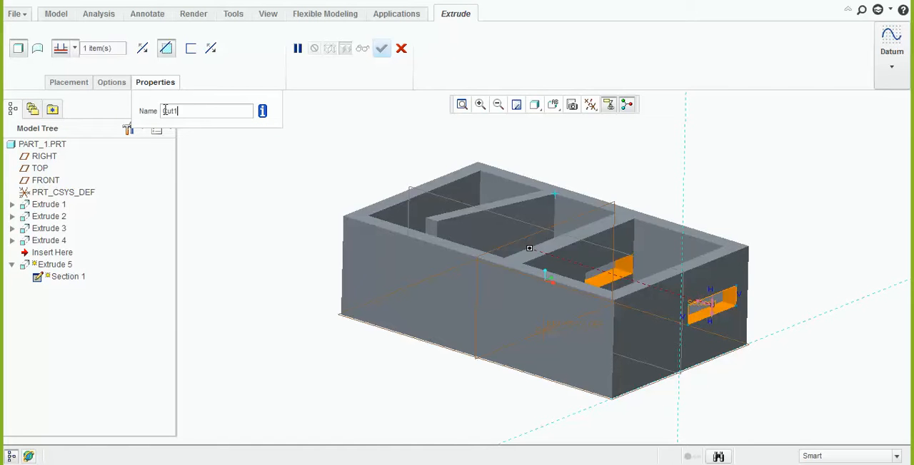
pyautogui.press('Return')
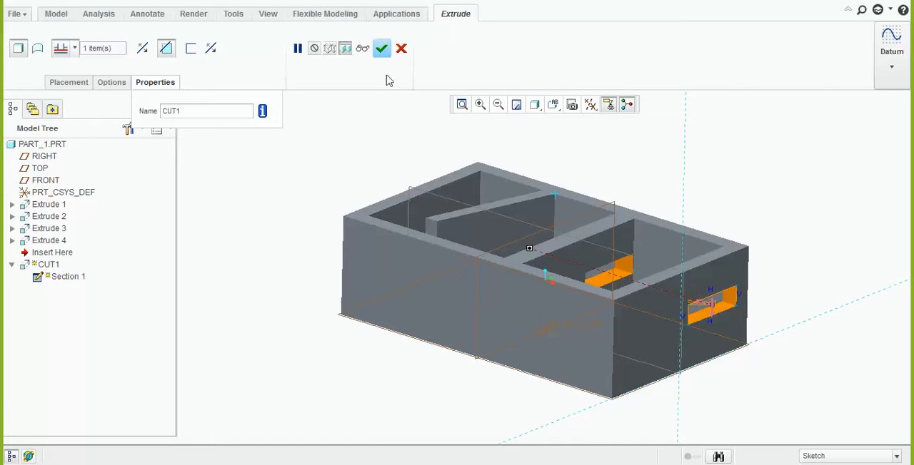
pyautogui.click(381, 48)
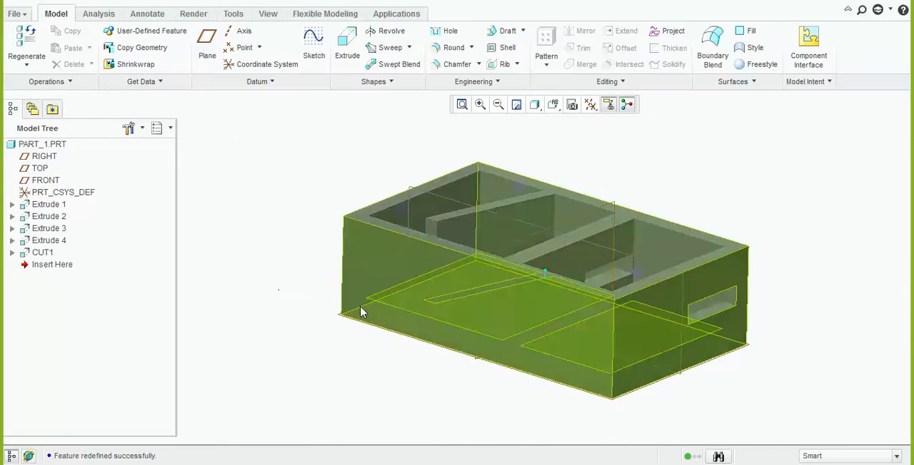
# Start an extrusion on the long wall's outer face and sketch a horizontal rectangle across its middle as the profile
pyautogui.moveTo(362, 310); pyautogui.dragTo(380, 261, button='middle')
pyautogui.click(389, 251)
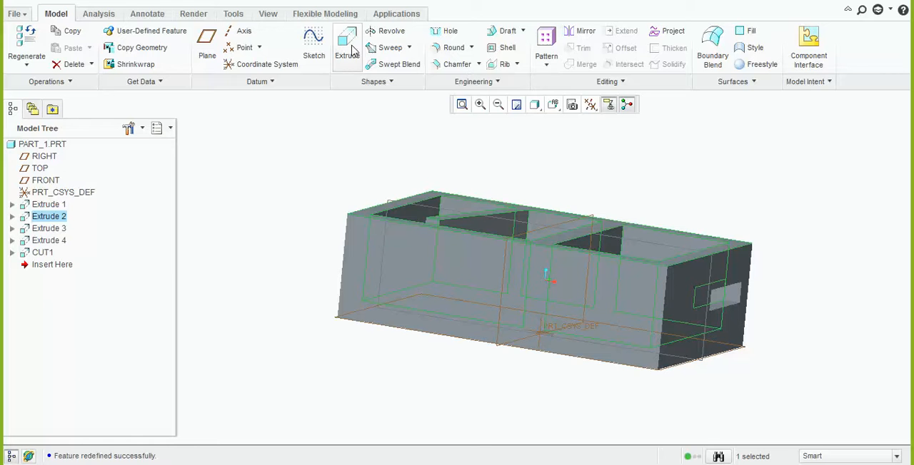
pyautogui.click(594, 104)
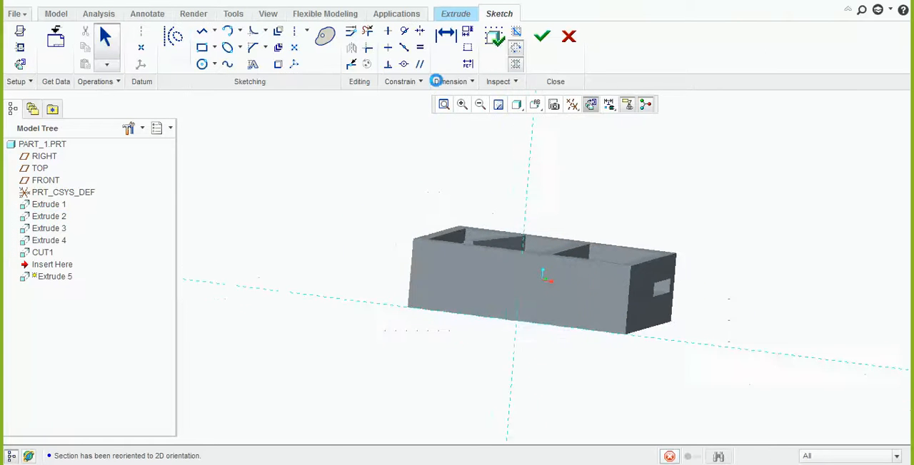
pyautogui.click(202, 49)
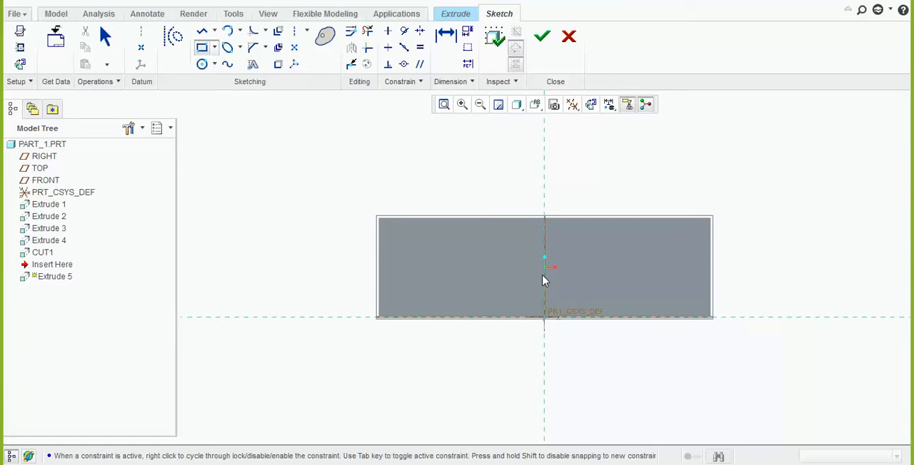
pyautogui.click(450, 242)
pyautogui.click(663, 284)
pyautogui.click(542, 35)
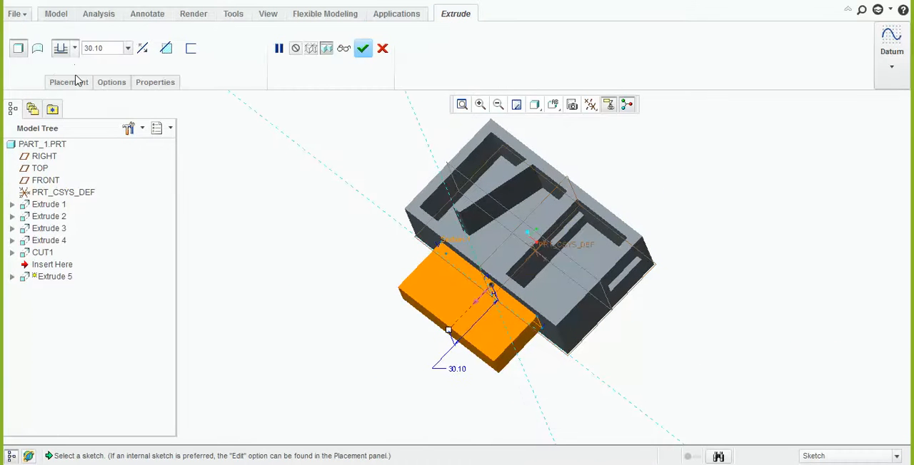
# Set the new extrusion's first side to a Blind depth of 75
pyautogui.click(111, 85)
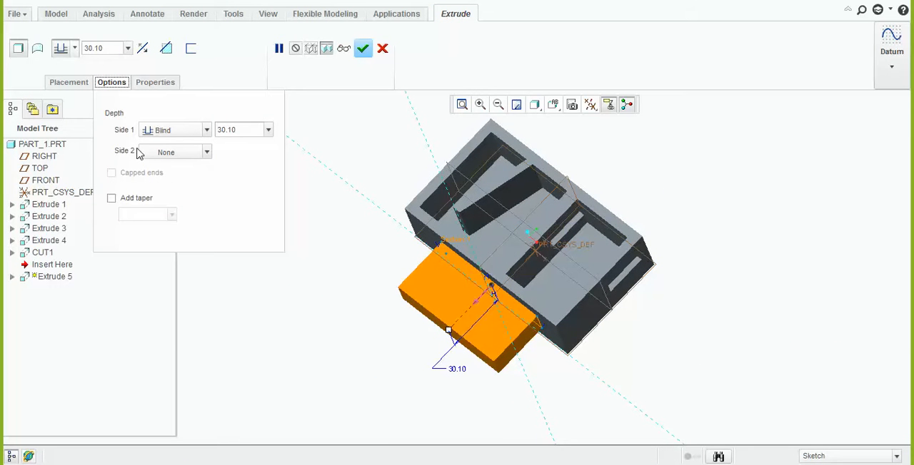
pyautogui.click(176, 131)
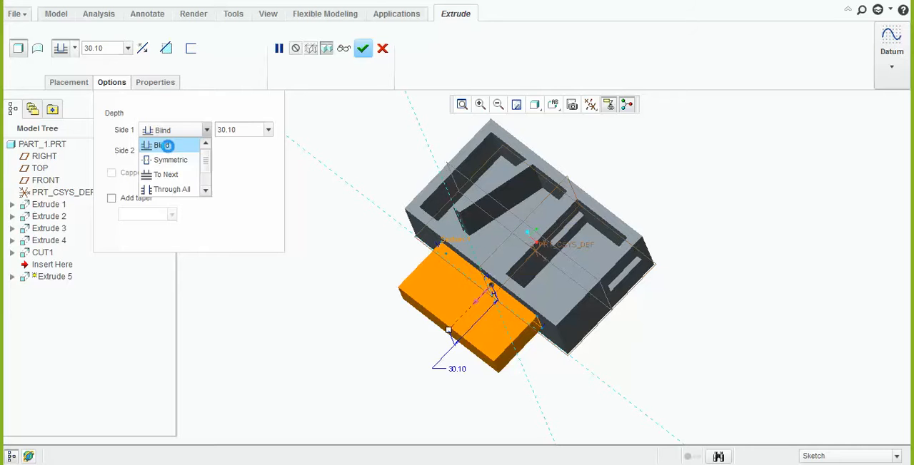
pyautogui.click(167, 146)
pyautogui.click(269, 130)
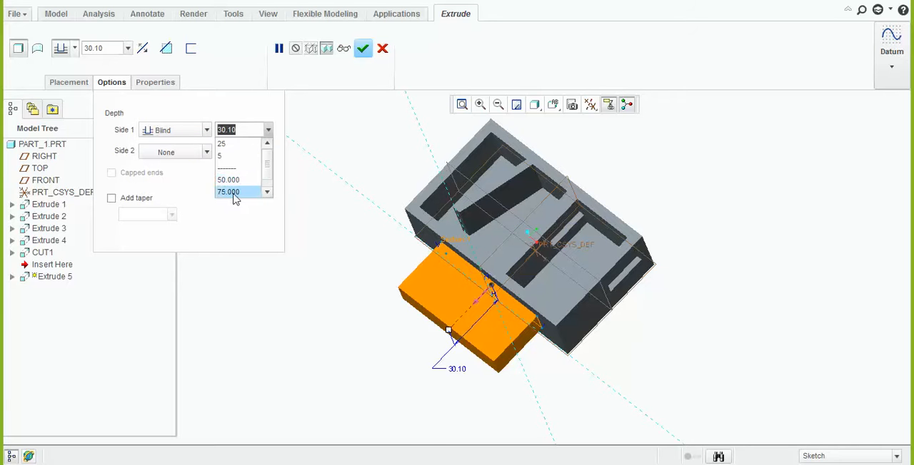
pyautogui.click(234, 192)
# Extend the extrusion's second side Through Until the inner face of the opposite long wall
pyautogui.click(204, 153)
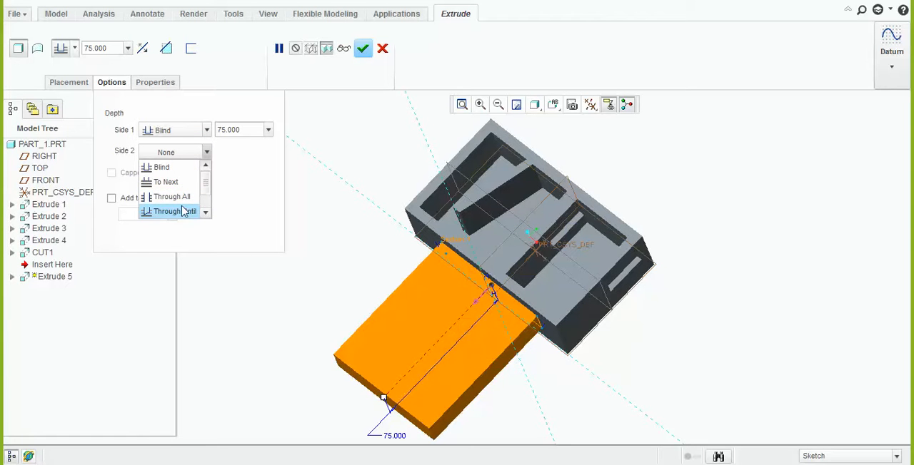
pyautogui.scroll(-1, 179, 200)
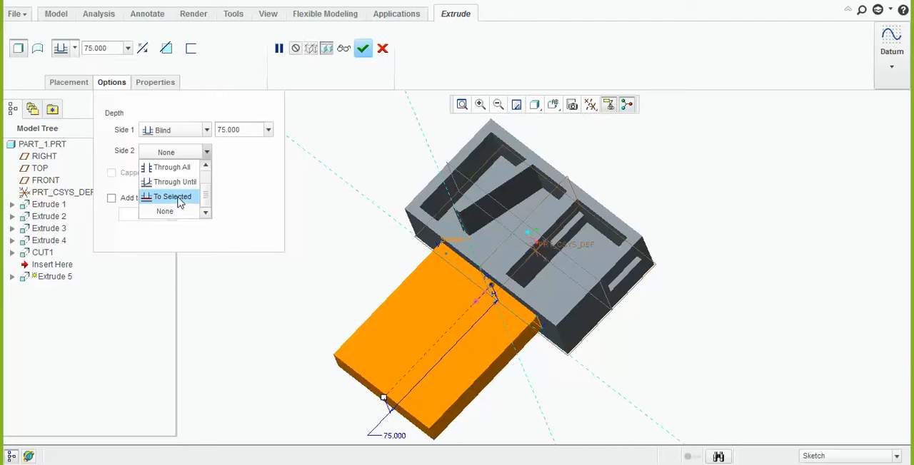
pyautogui.click(174, 182)
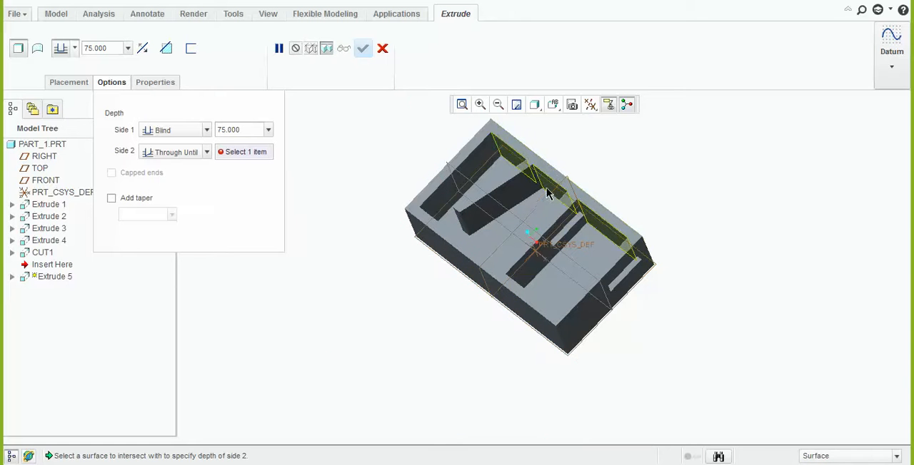
pyautogui.click(554, 235)
pyautogui.moveTo(554, 235)
pyautogui.mouseDown(button='middle')
pyautogui.moveTo(530, 235)
pyautogui.moveTo(543, 236)
pyautogui.mouseUp(button='middle')
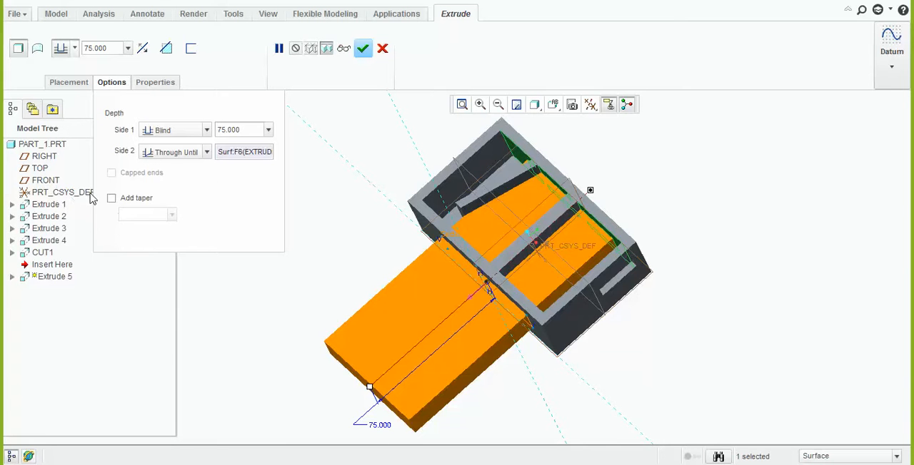
# Add a taper to the extrusion and set its angle to 5 degrees
pyautogui.click(111, 198)
pyautogui.moveTo(539, 261); pyautogui.dragTo(434, 239, button='middle')
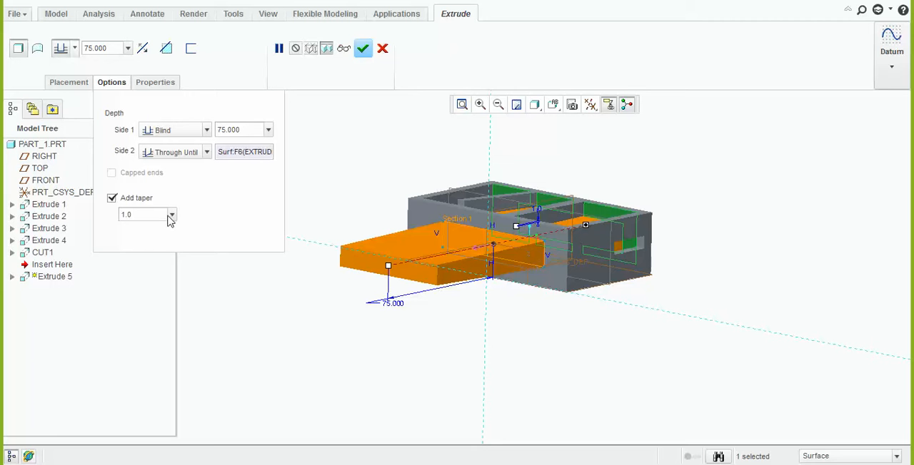
pyautogui.write('45')
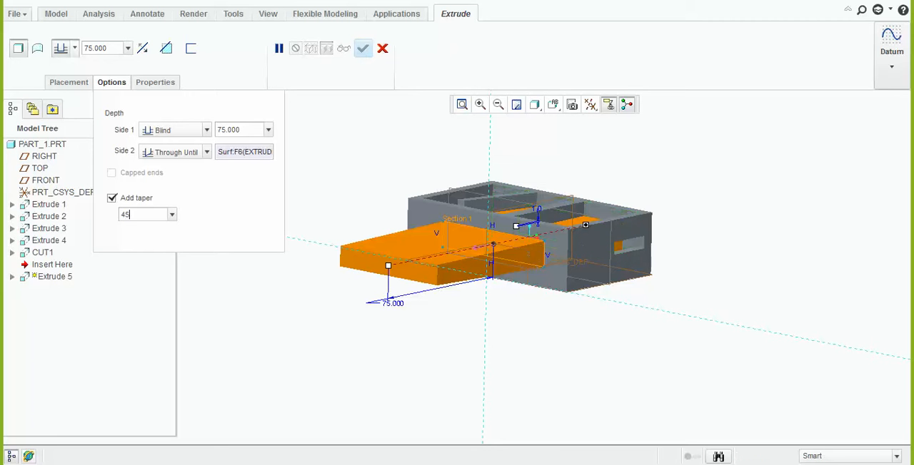
pyautogui.write('5')
pyautogui.press('Return')
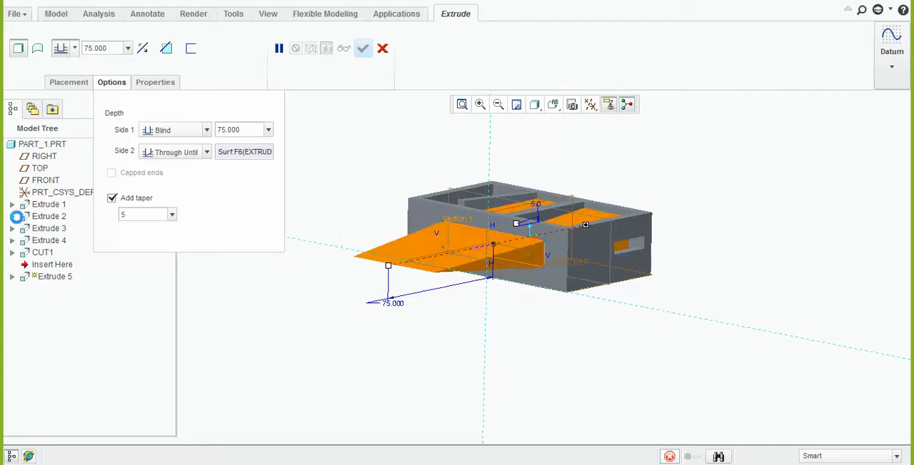
pyautogui.moveTo(460, 261); pyautogui.dragTo(561, 259, button='middle')
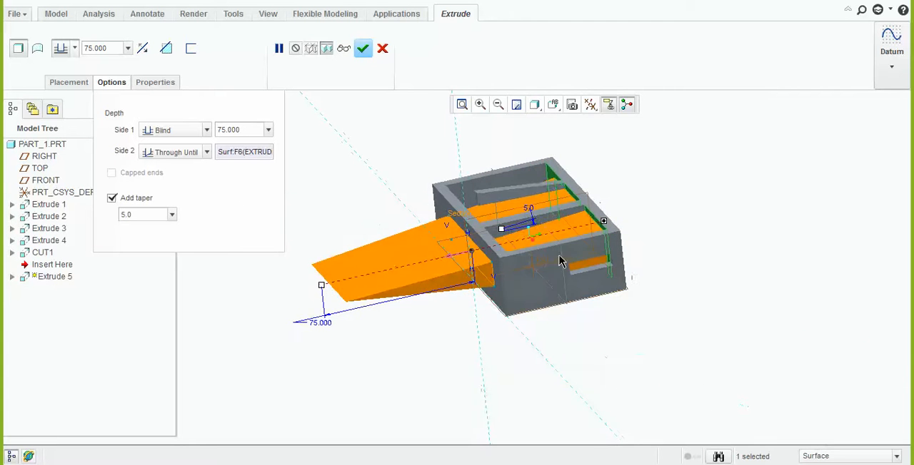
# Reduce the extrusion's taper angle to 1 degree and accept the feature
pyautogui.moveTo(141, 216); pyautogui.dragTo(36, 208)
pyautogui.write('1')
pyautogui.press('Return')
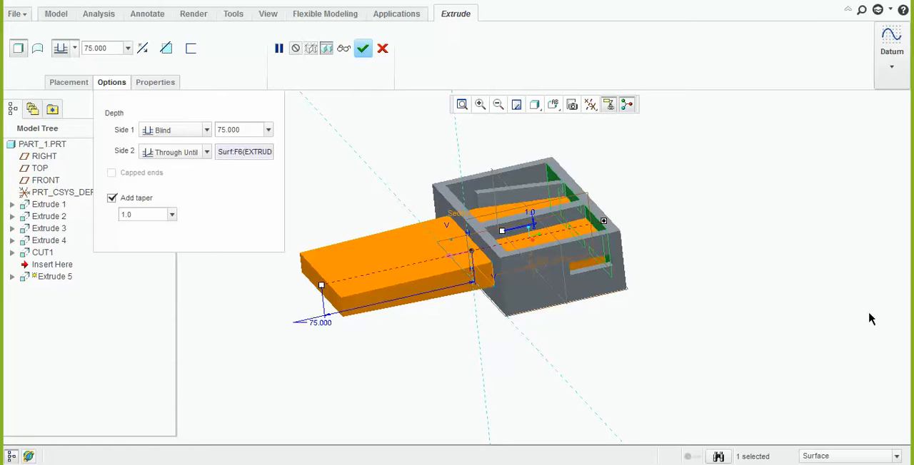
pyautogui.moveTo(716, 297); pyautogui.dragTo(605, 125, button='middle')
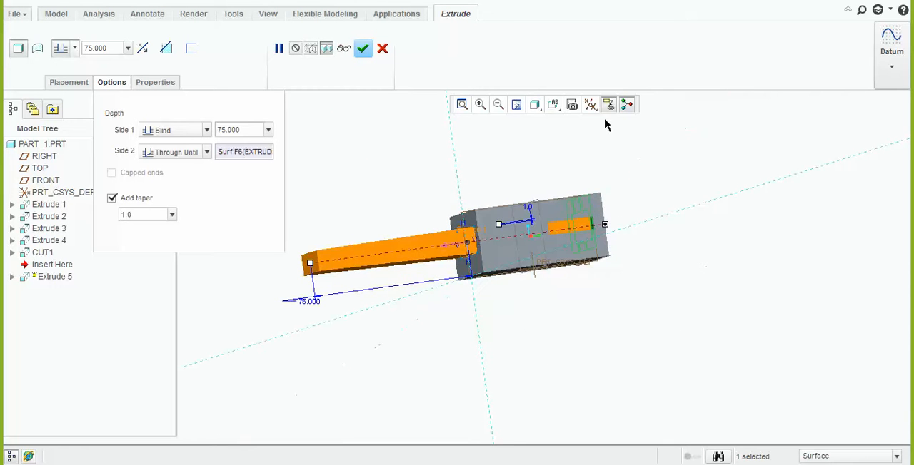
pyautogui.click(535, 105)
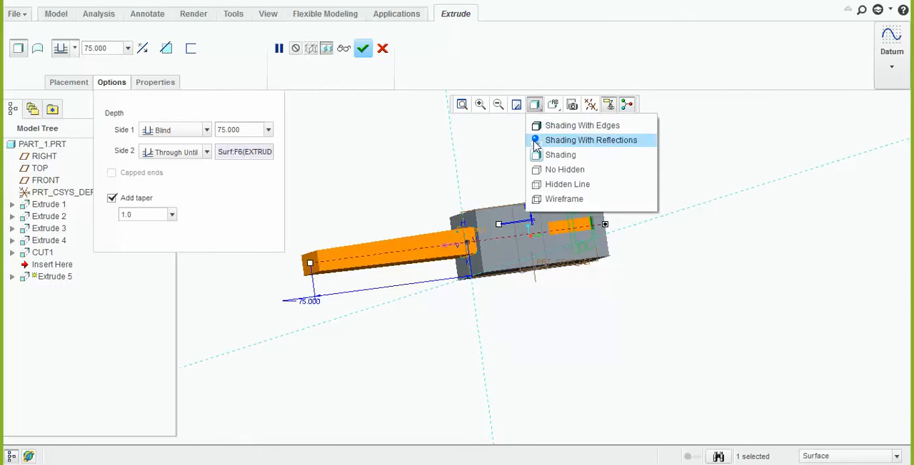
pyautogui.click(362, 48)
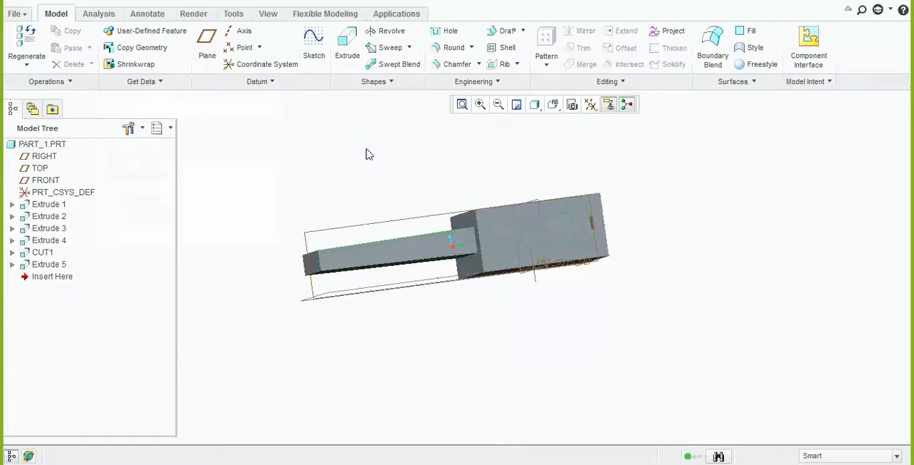
# View the model in the Shading With Edges and Shading With Reflections display styles
pyautogui.click(537, 106)
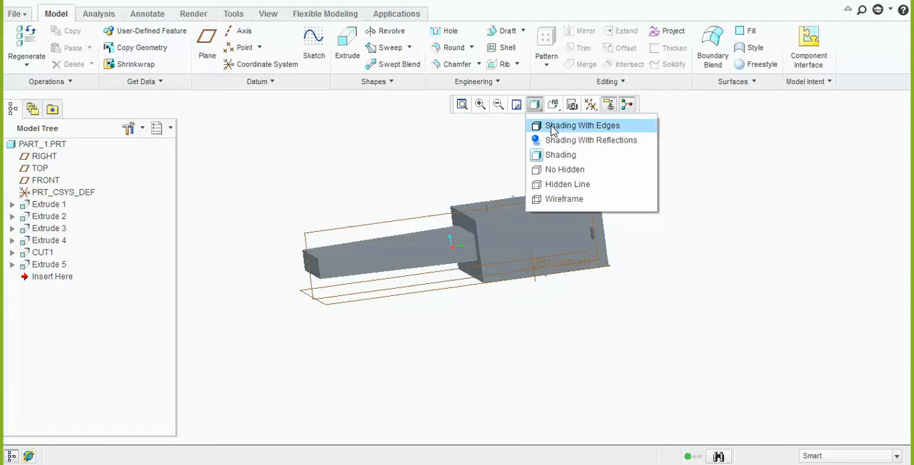
pyautogui.click(551, 128)
pyautogui.moveTo(525, 200); pyautogui.dragTo(544, 212, button='middle')
pyautogui.click(536, 108)
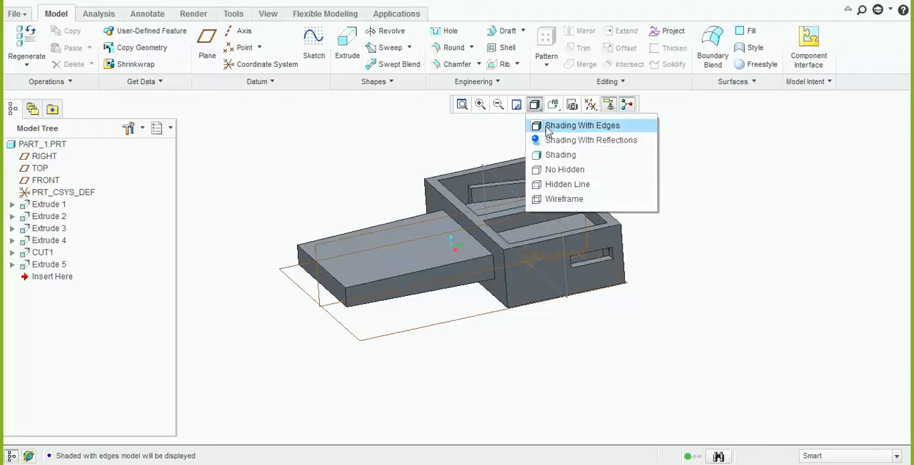
pyautogui.click(559, 141)
pyautogui.moveTo(534, 219)
pyautogui.mouseDown(button='middle')
pyautogui.moveTo(528, 245)
pyautogui.moveTo(552, 197)
pyautogui.moveTo(575, 246)
pyautogui.mouseUp(button='middle')
pyautogui.scroll(3, 574, 246)
pyautogui.moveTo(543, 290); pyautogui.dragTo(562, 262, button='middle')
# View the model in the Shading and No Hidden display styles
pyautogui.click(541, 107)
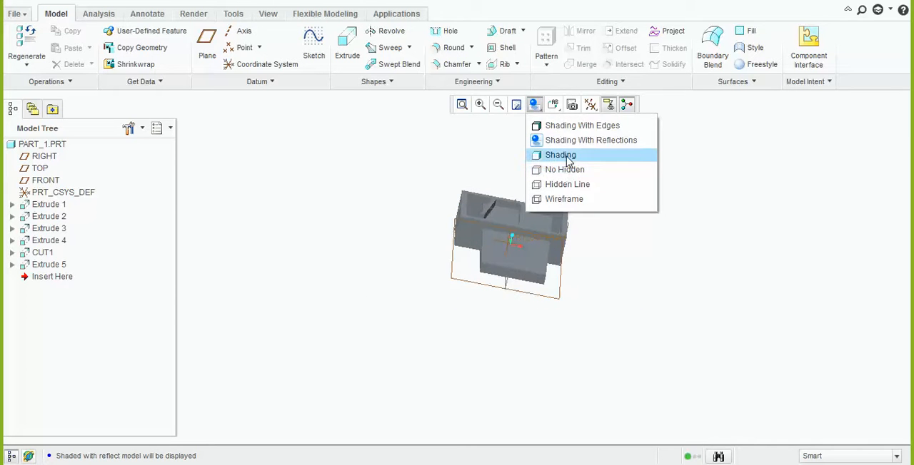
pyautogui.click(568, 154)
pyautogui.moveTo(550, 200)
pyautogui.mouseDown(button='middle')
pyautogui.moveTo(525, 234)
pyautogui.moveTo(529, 214)
pyautogui.moveTo(542, 224)
pyautogui.moveTo(539, 180)
pyautogui.moveTo(532, 204)
pyautogui.moveTo(509, 208)
pyautogui.moveTo(549, 194)
pyautogui.mouseUp(button='middle')
pyautogui.click(537, 107)
pyautogui.click(550, 170)
pyautogui.scroll(-3, 555, 222)
# Show the model in the Hidden Line style, then switch its display to Wireframe
pyautogui.click(535, 106)
pyautogui.click(556, 185)
pyautogui.click(536, 106)
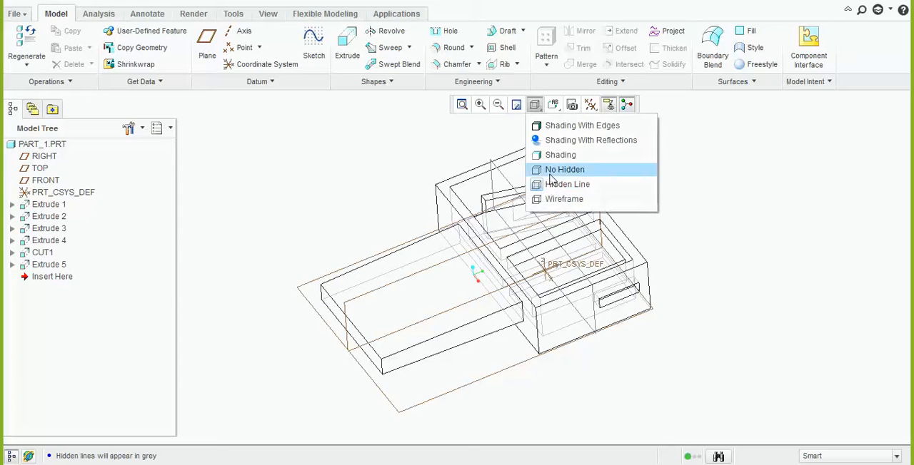
pyautogui.click(561, 198)
pyautogui.moveTo(659, 248); pyautogui.dragTo(634, 266, button='middle')
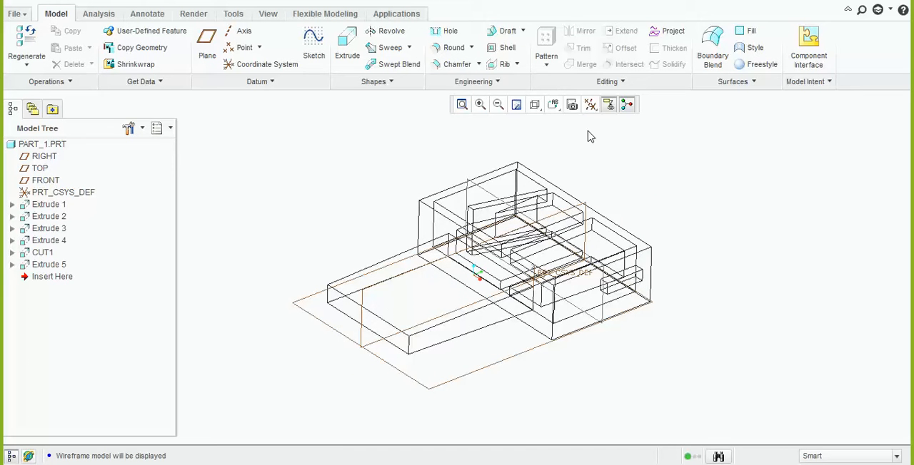
# Orient the wireframe model to the saved BACK, BOTTOM and FRONT views
pyautogui.click(554, 106)
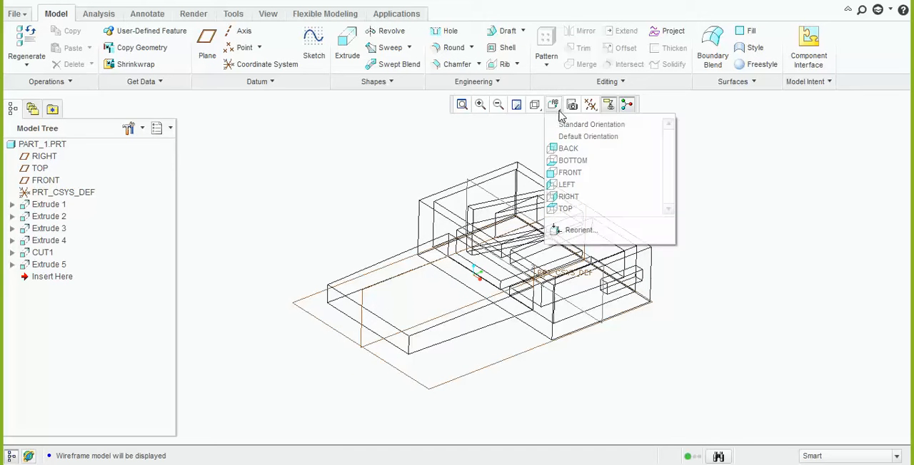
pyautogui.click(574, 149)
pyautogui.click(554, 105)
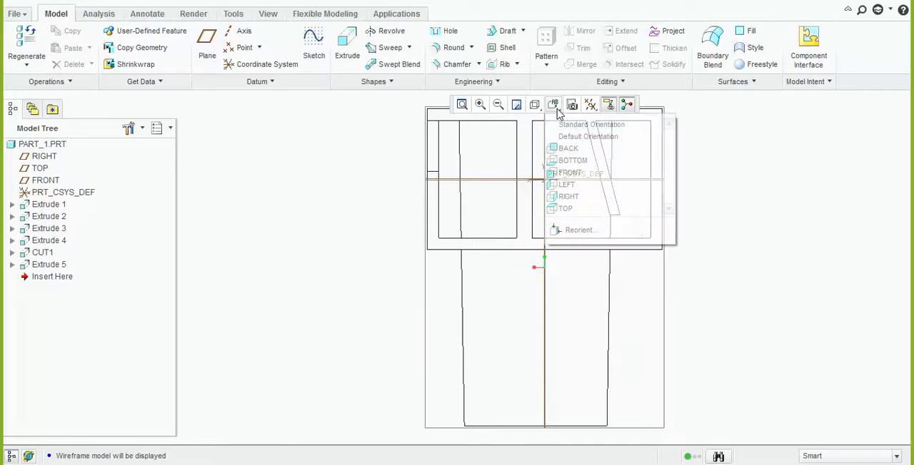
pyautogui.click(577, 172)
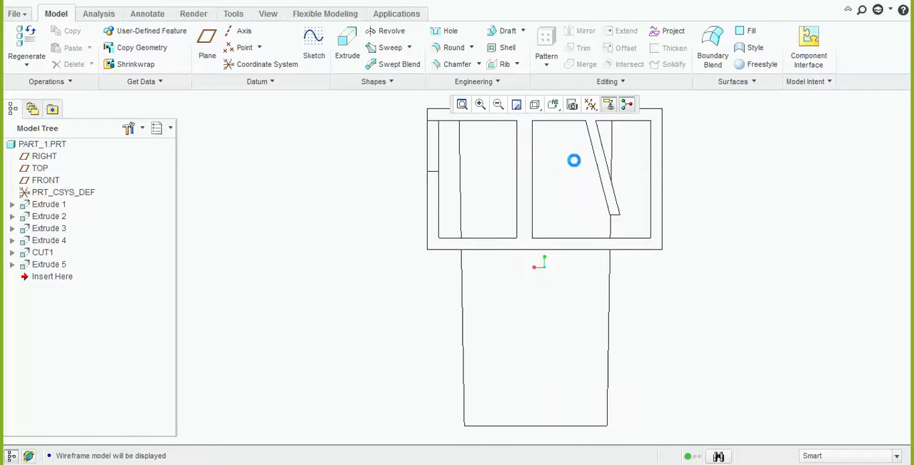
pyautogui.click(554, 106)
pyautogui.click(580, 175)
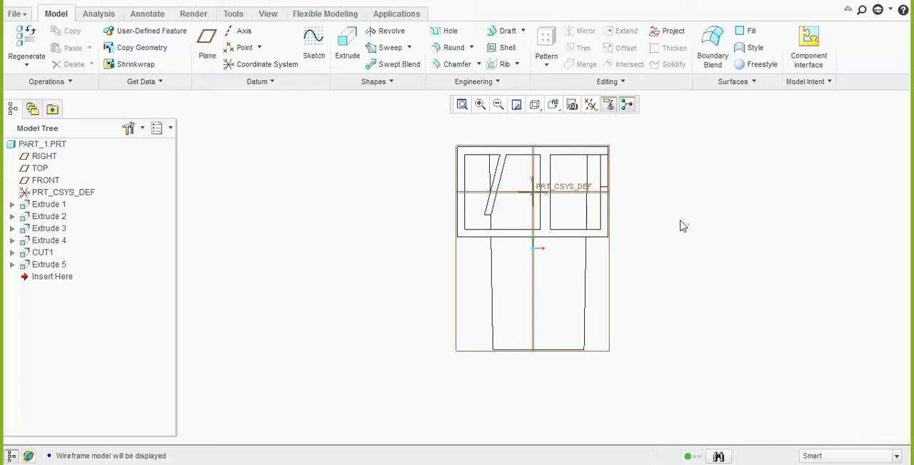
pyautogui.scroll(-2, 604, 271)
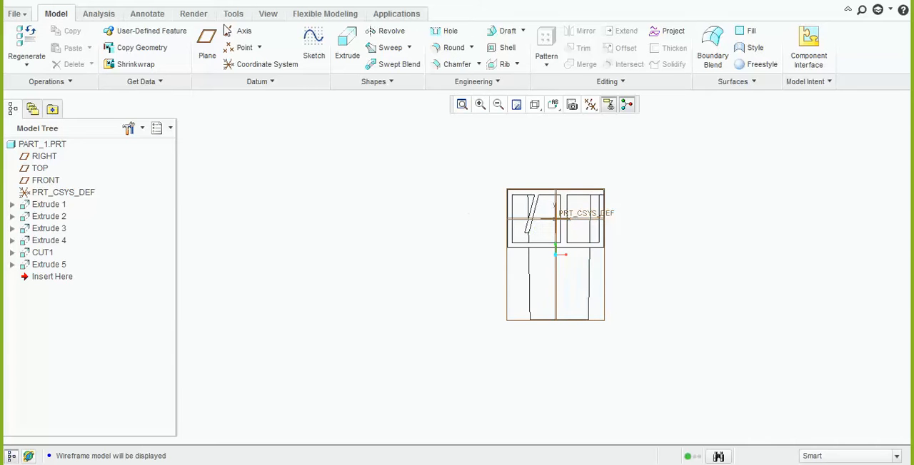